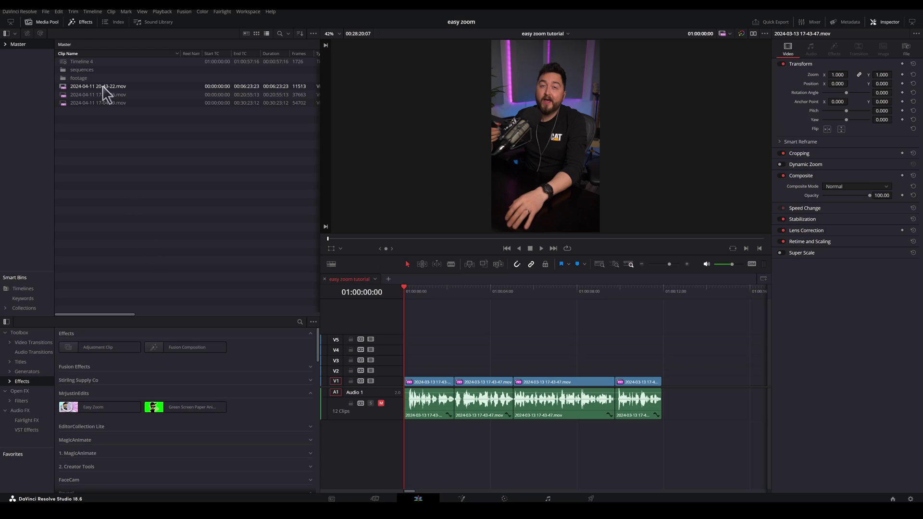
Apply the MrJustinEdits Easy Zoom effect to the first V1 clip and play it back.
left_click(76, 25)
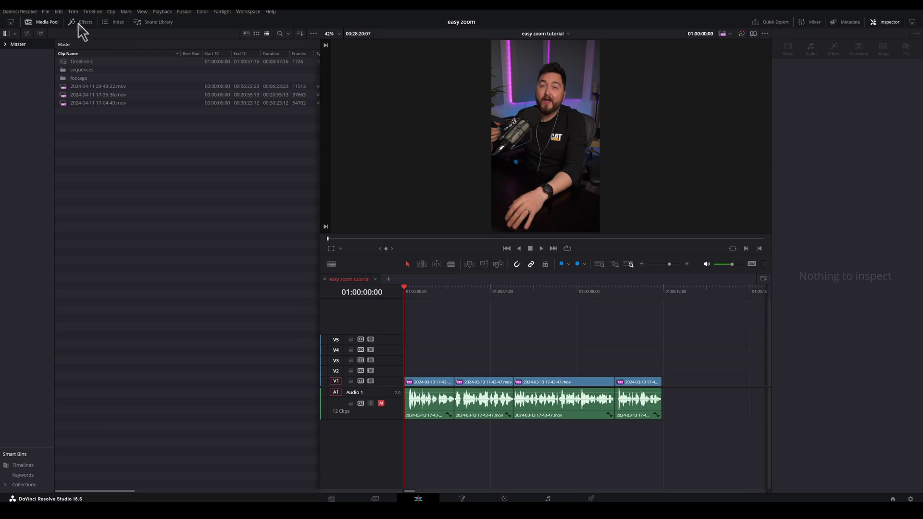
left_click(78, 22)
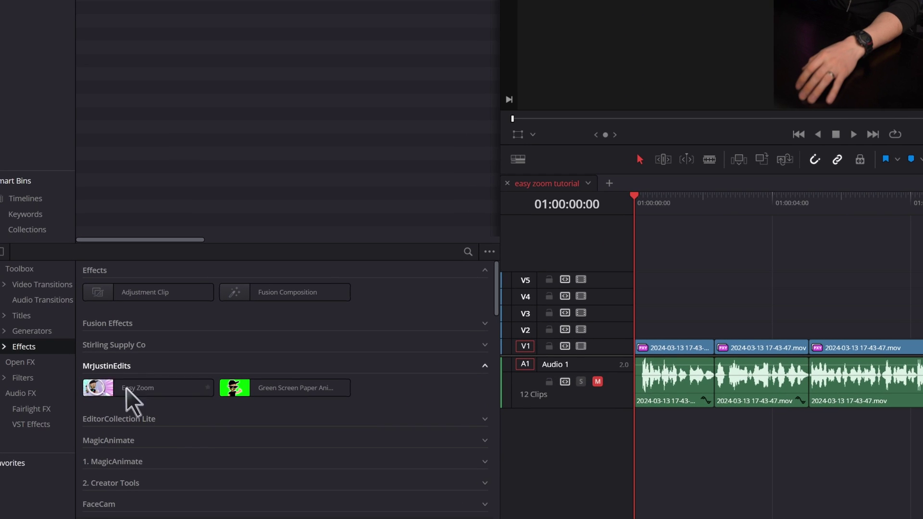
left_click(147, 390)
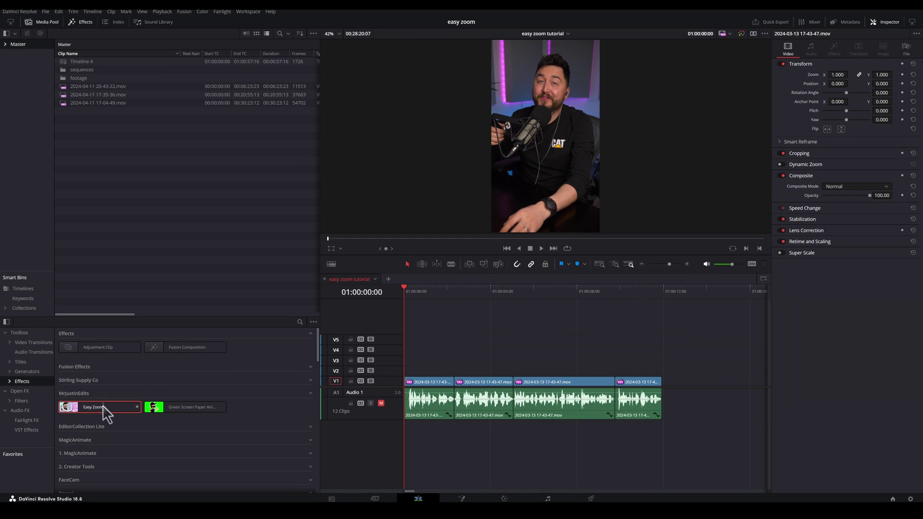
left_click_drag(103, 406, 440, 383)
key("space")
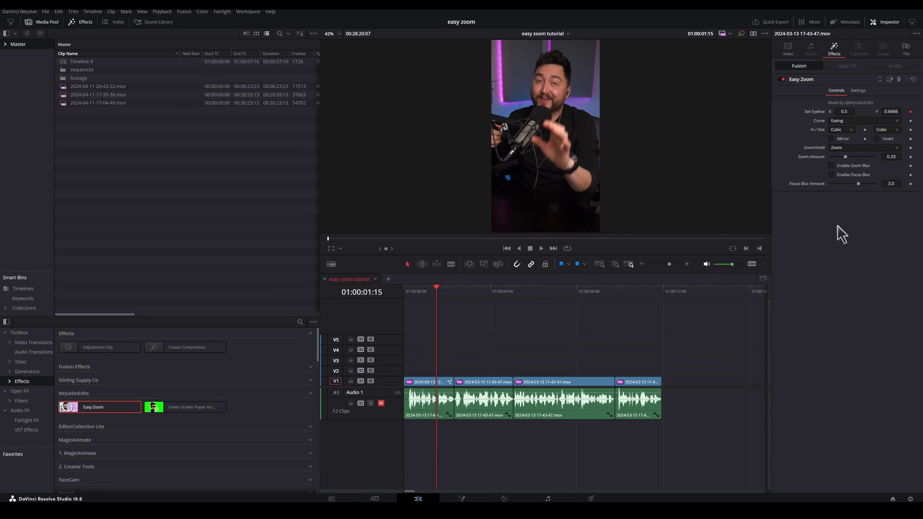
Add an Adjustment Clip at the start of V2 and apply Easy Zoom to it.
left_click_drag(99, 347, 406, 372)
left_click_drag(639, 332, 640, 333)
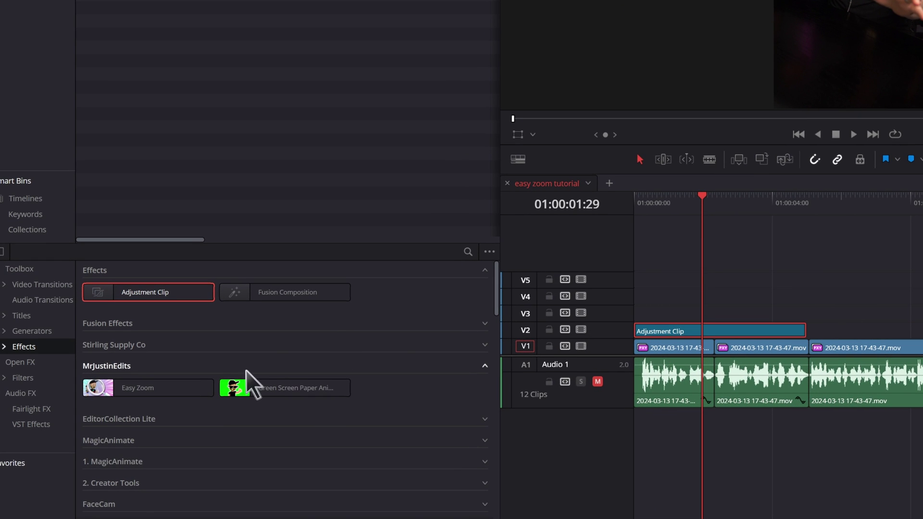
left_click_drag(194, 406, 697, 331)
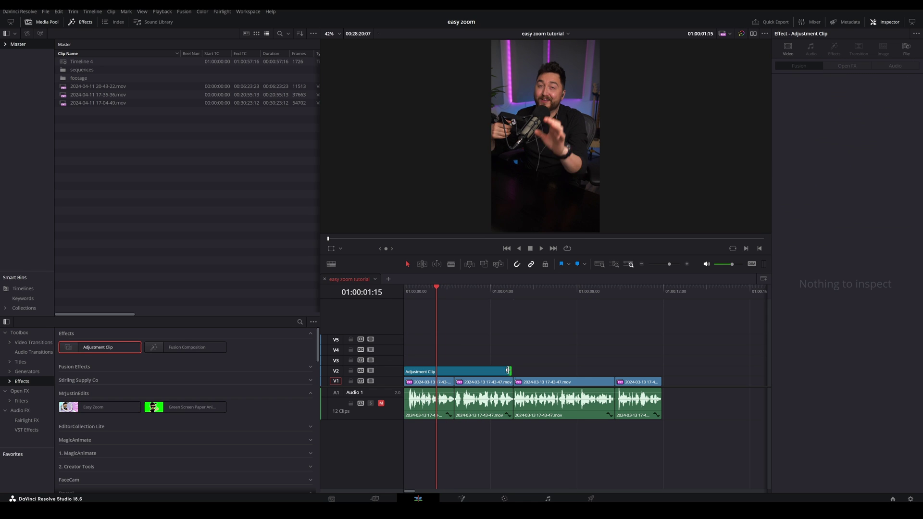
Trim the adjustment clip shorter, delete the extra copy, and reapply Easy Zoom.
left_click_drag(511, 371, 558, 371)
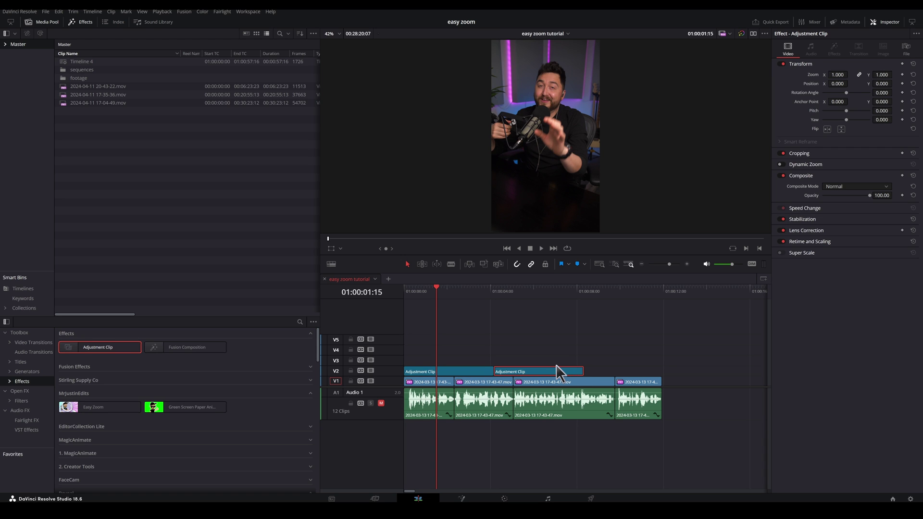
key("Delete")
left_click_drag(493, 371, 452, 371)
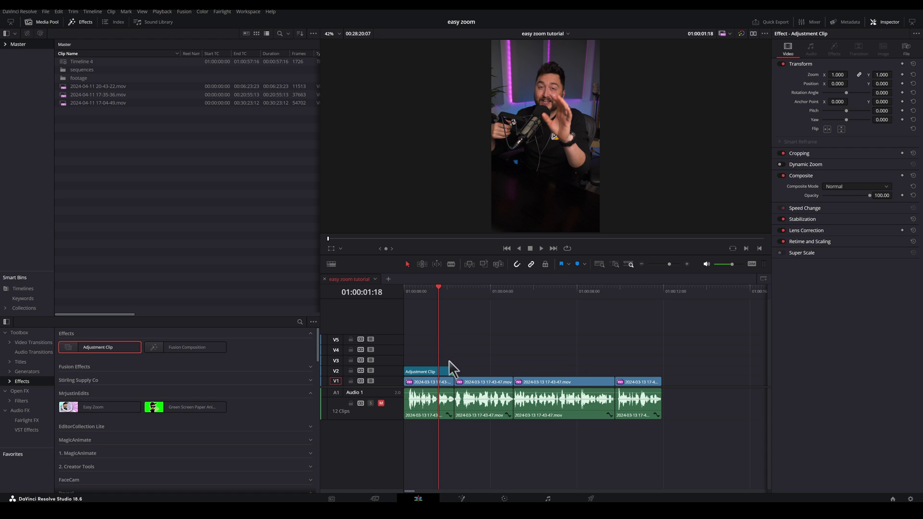
left_click_drag(119, 406, 438, 370)
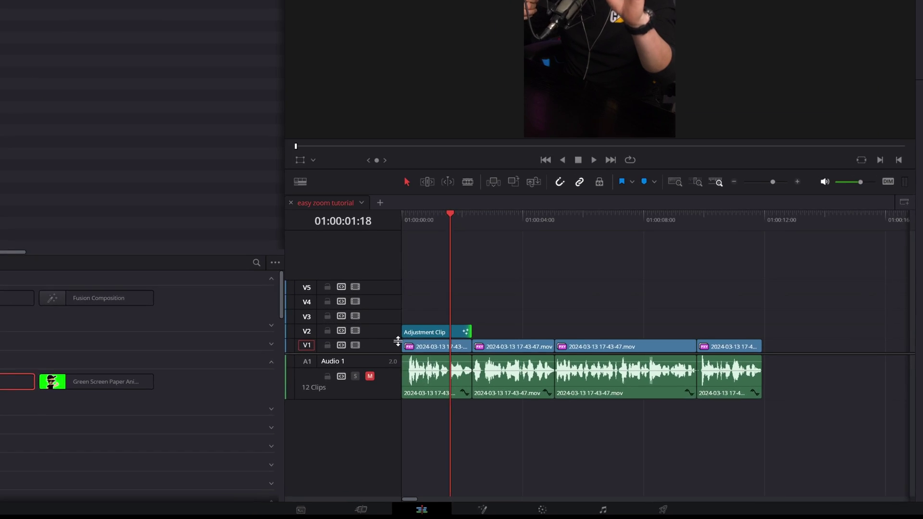
Reposition the adjustment clip on V2 and slide a duplicate of it earlier.
left_click_drag(414, 331, 540, 300)
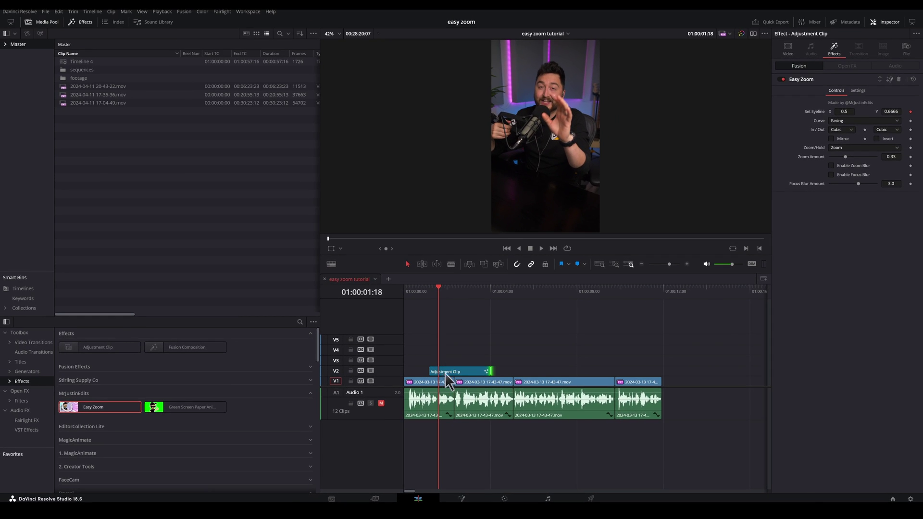
left_click_drag(448, 372, 538, 372)
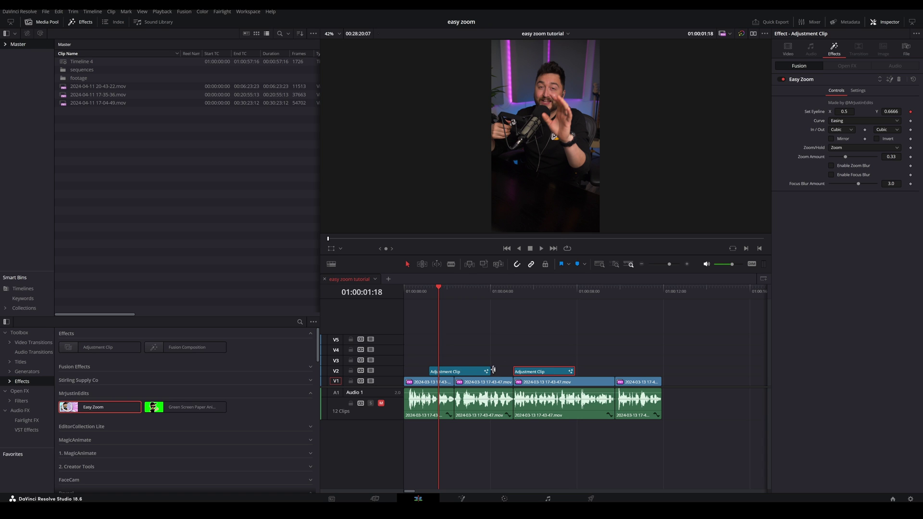
mouse_move(531, 371)
left_mouse_down()
mouse_move(480, 370)
mouse_move(524, 371)
left_mouse_up()
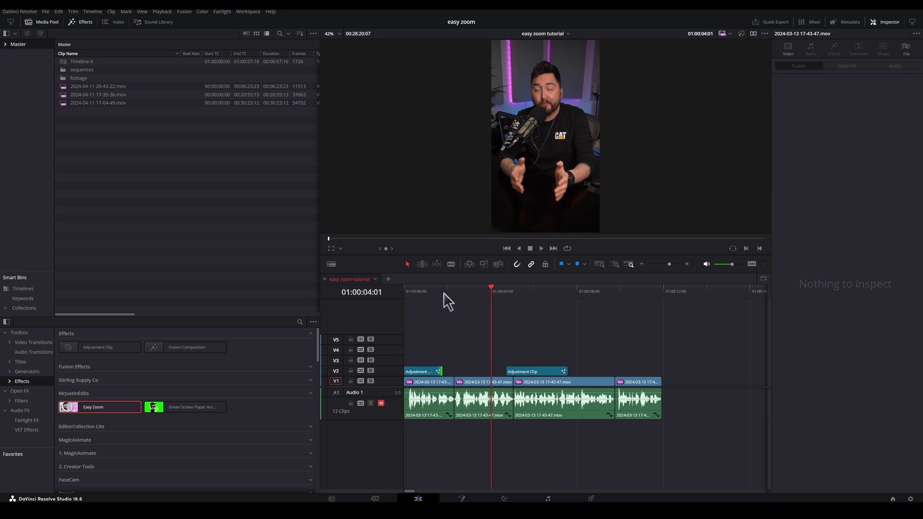
Check the zoom around 01:00:01:24, then undo an extension of the clip's end.
left_click(440, 292)
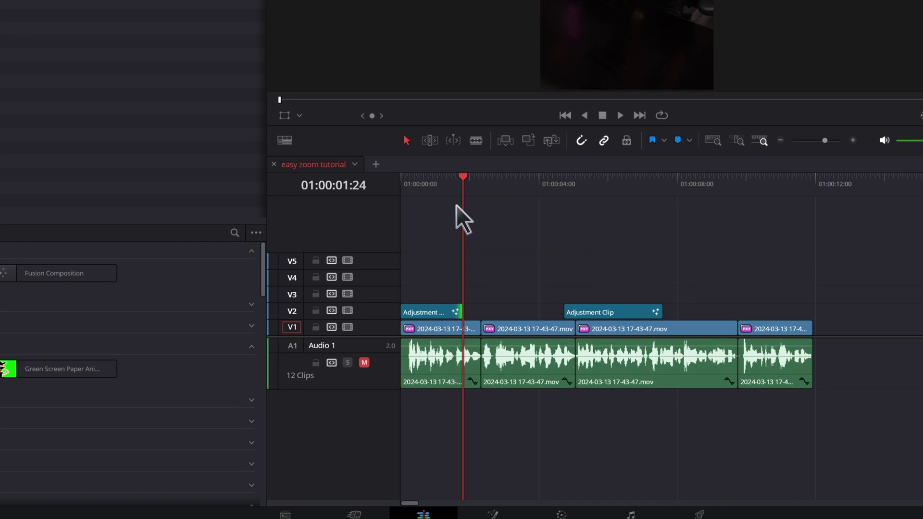
left_click_drag(431, 179, 464, 194)
left_click_drag(461, 312, 518, 309)
key("ctrl+z")
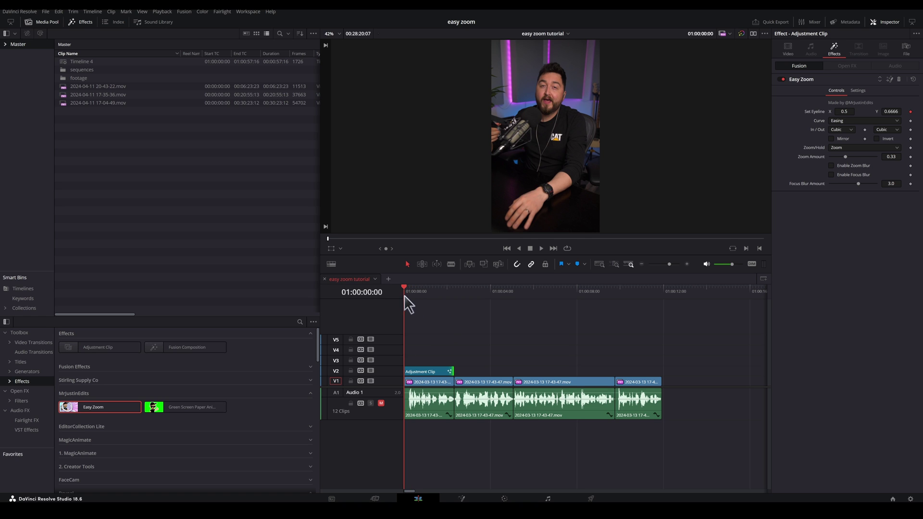
Show the Fusion eyeline overlay and centre the zoom on the face at X 0.523281, Y 0.737761.
left_click_drag(416, 291, 443, 296)
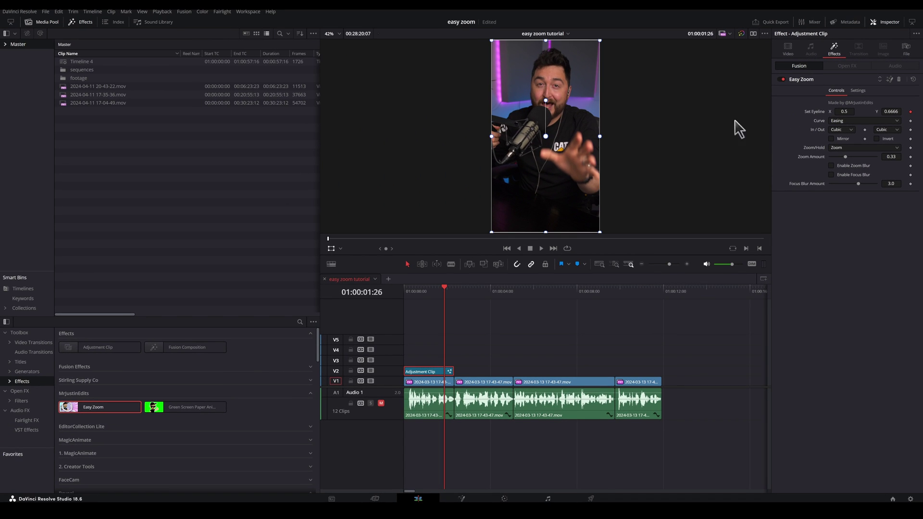
left_click(341, 248)
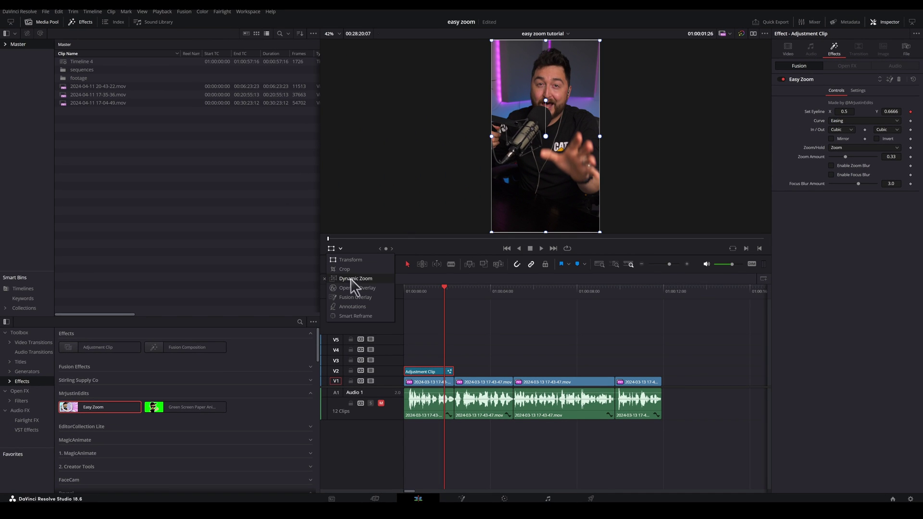
left_click(359, 295)
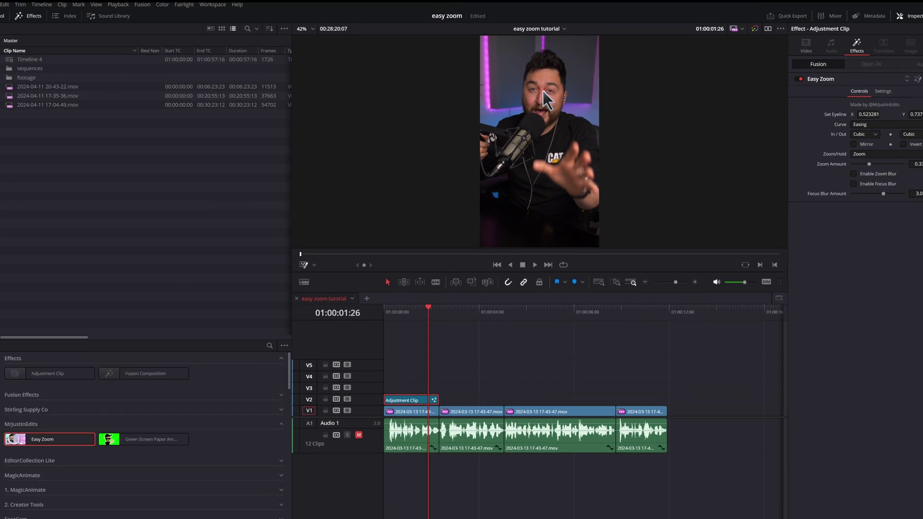
left_click(318, 416)
mouse_move(422, 297)
left_mouse_down()
mouse_move(439, 297)
mouse_move(432, 297)
left_mouse_up()
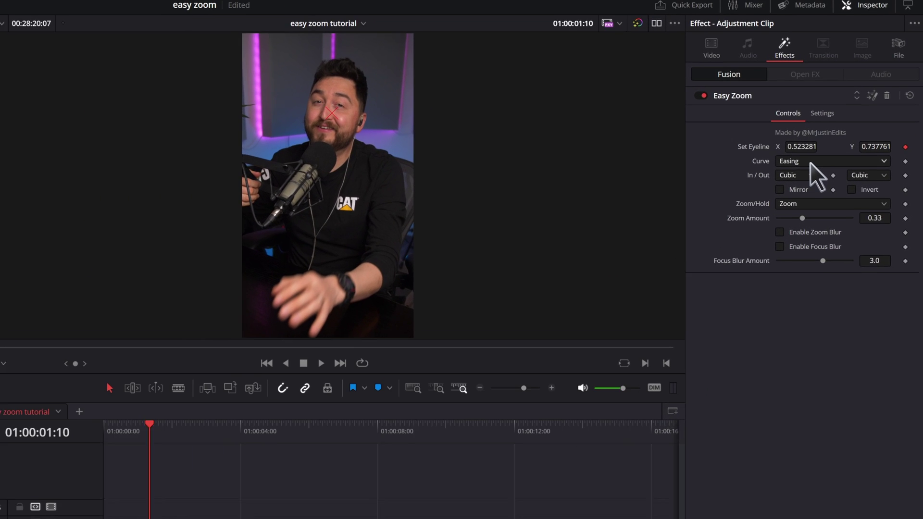
Keep the Easing zoom curve and play the zoom from the timeline start.
left_click(809, 163)
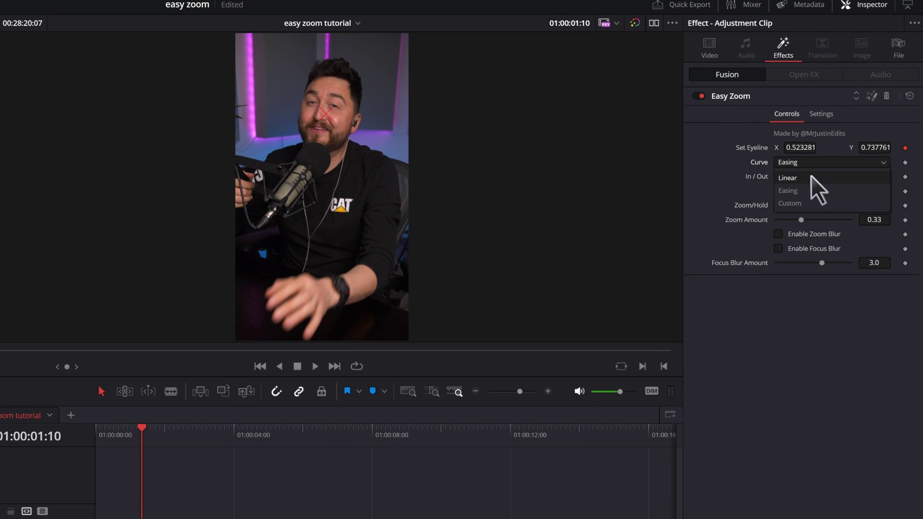
left_click(809, 191)
key("Home")
key("space")
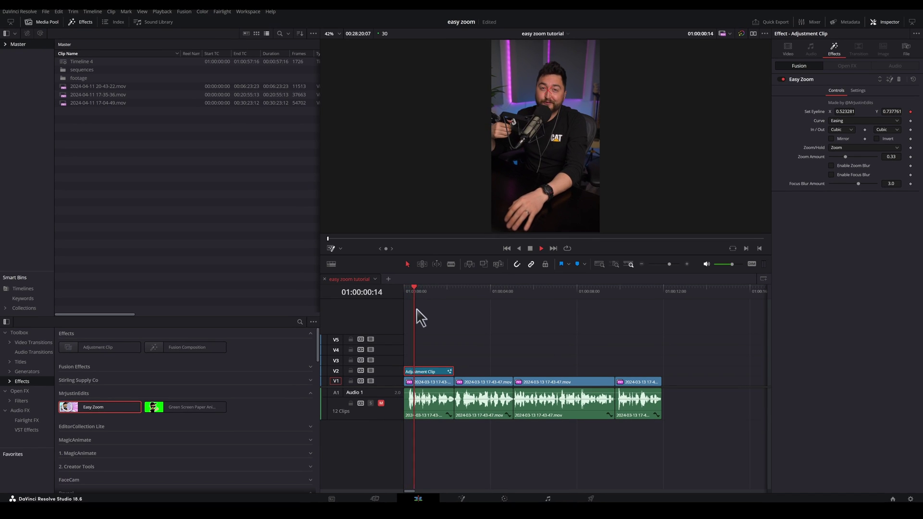
key("space")
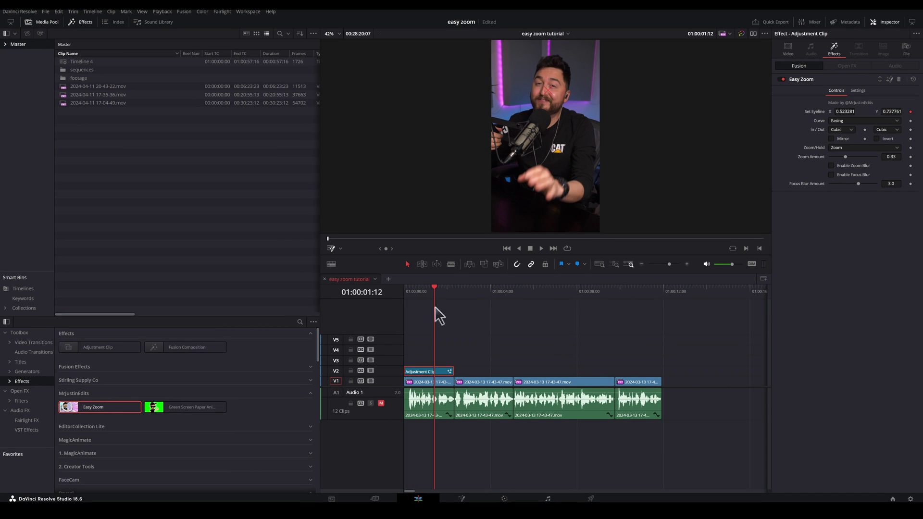
key("Home")
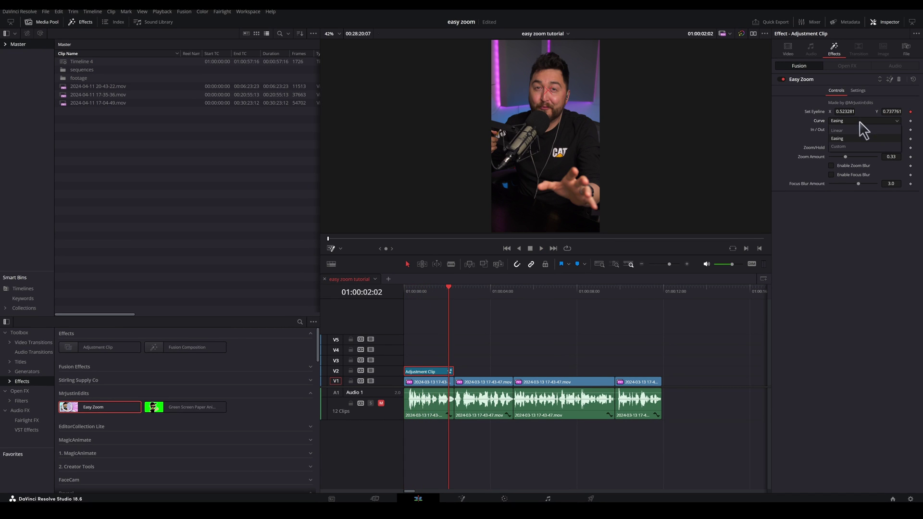
Switch the Easy Zoom curve to Linear and play it back from the start.
left_click(861, 121)
left_click(860, 138)
key("Home")
key("space")
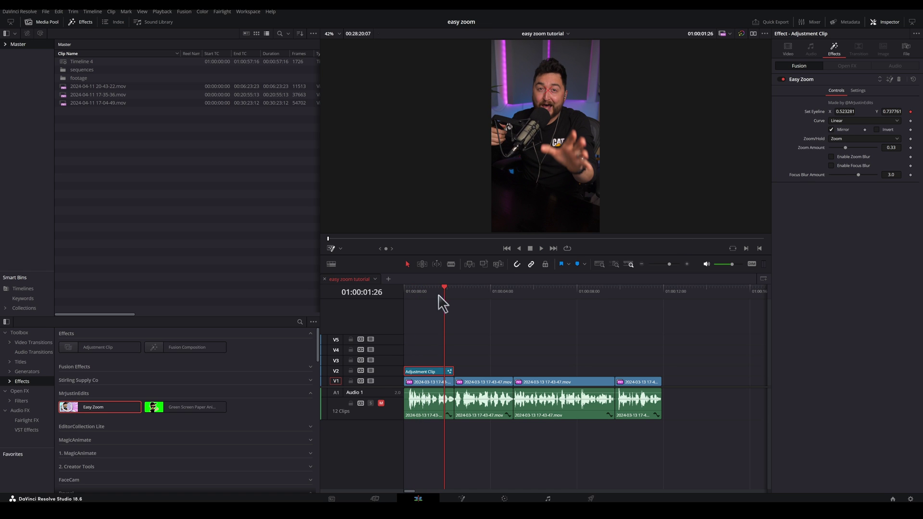
left_click_drag(434, 293, 454, 301)
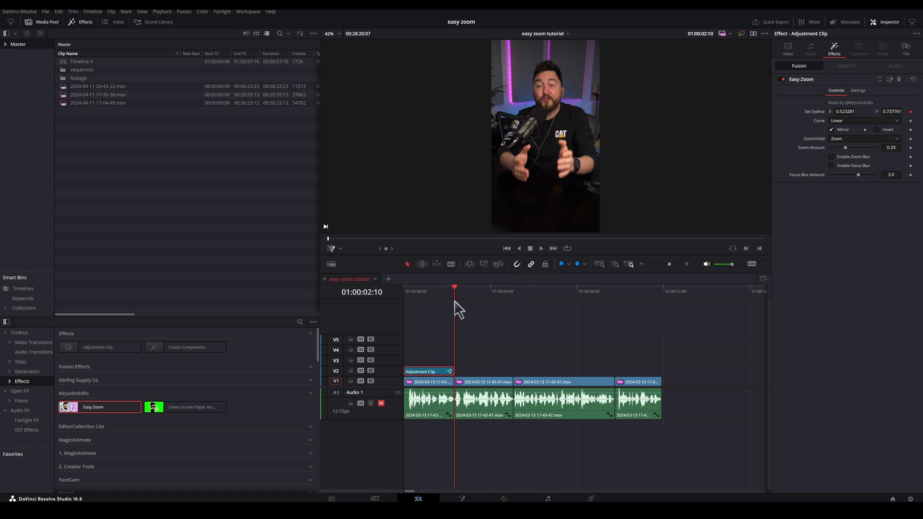
Turn off Mirror and Invert so the zoom pushes in, previewing the first second.
left_click(839, 130)
left_click(884, 129)
left_click(405, 298)
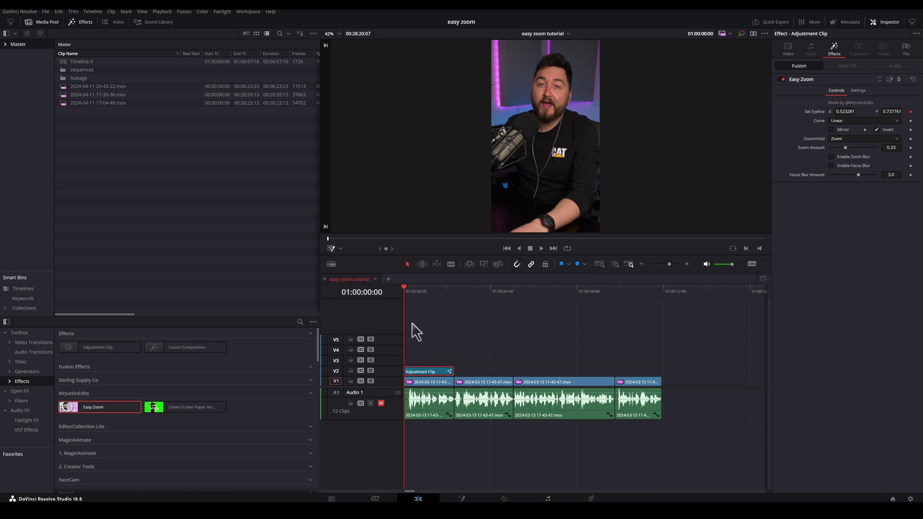
left_click_drag(411, 298, 442, 296)
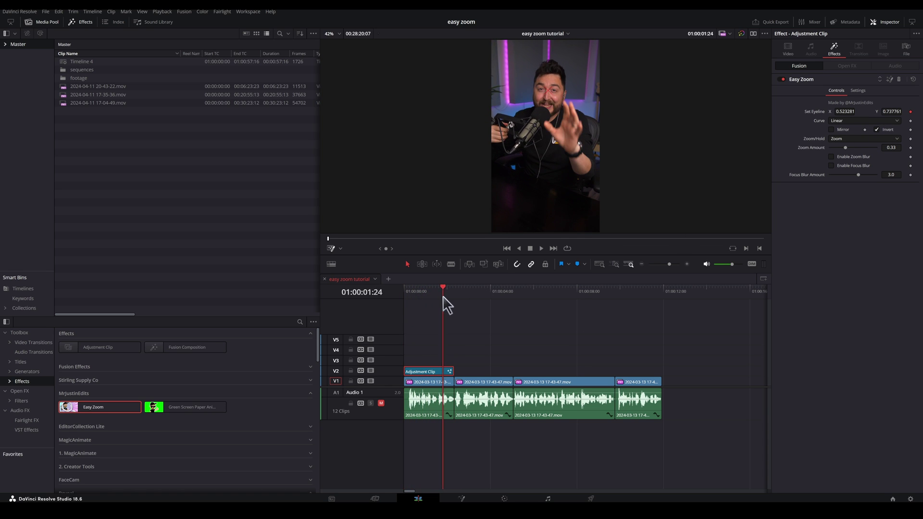
left_click(877, 129)
key("Home")
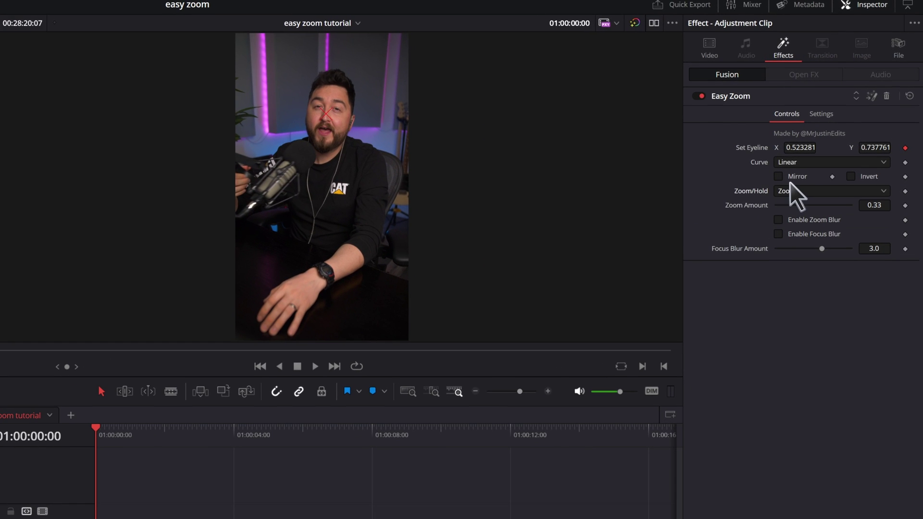
Set Easy Zoom to Hold mode with Invert checked, and scrub the first second to preview.
left_click(792, 190)
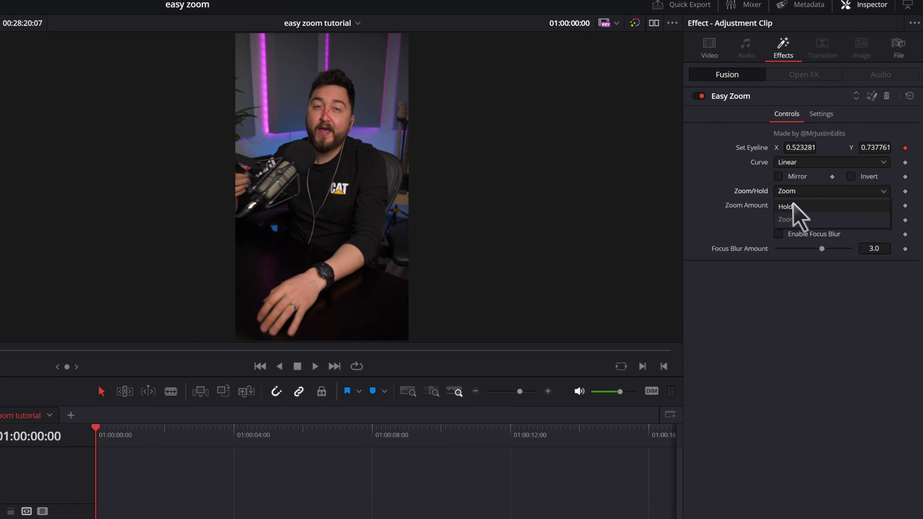
left_click(792, 203)
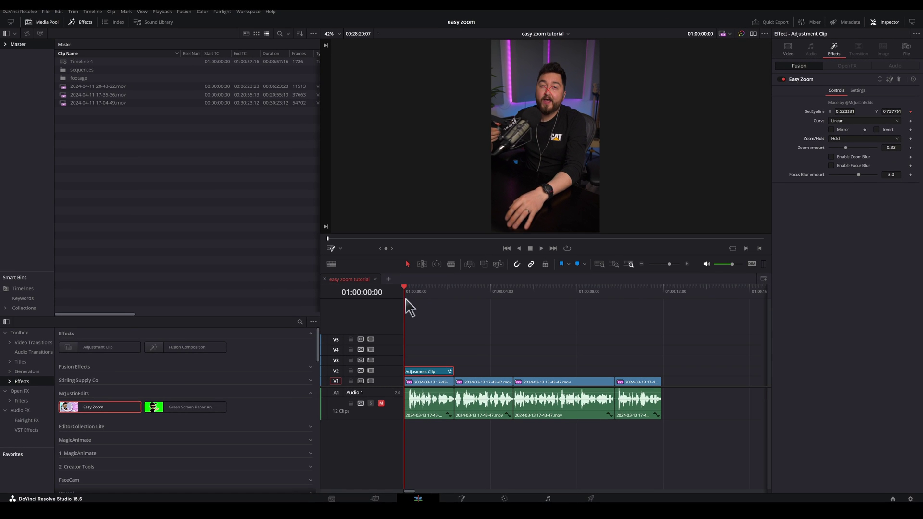
left_click_drag(406, 294, 381, 293)
left_click(884, 129)
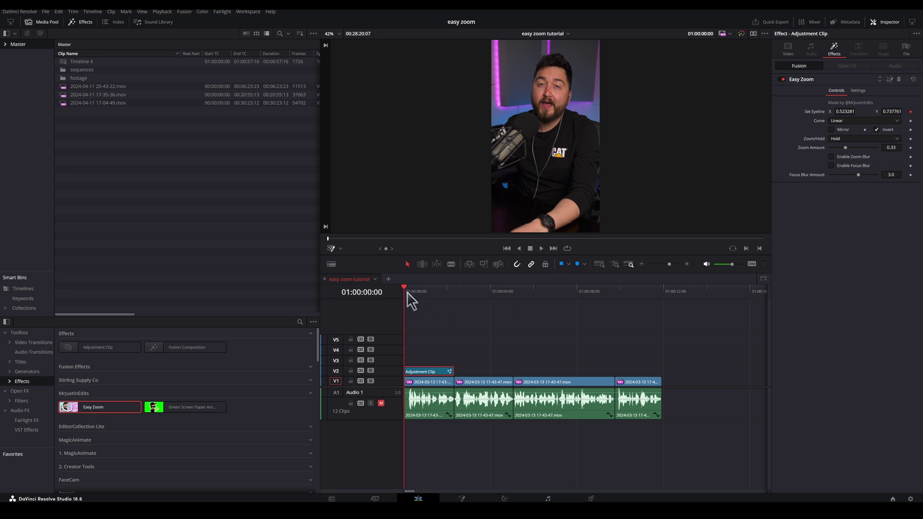
left_click_drag(409, 290, 434, 294)
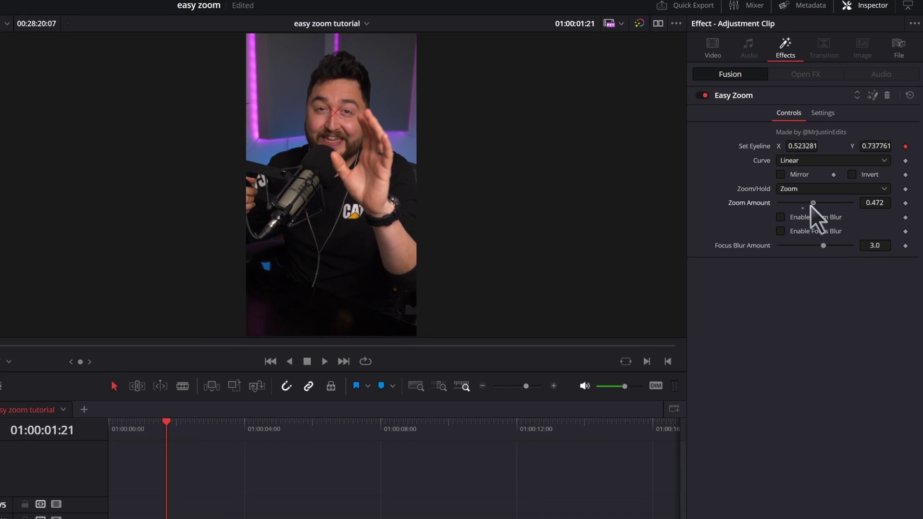
Raise Easy Zoom's Zoom Amount to 1.0, then to 2, and enable Focus Blur.
left_click_drag(851, 148, 849, 151)
left_click_drag(807, 211, 857, 207)
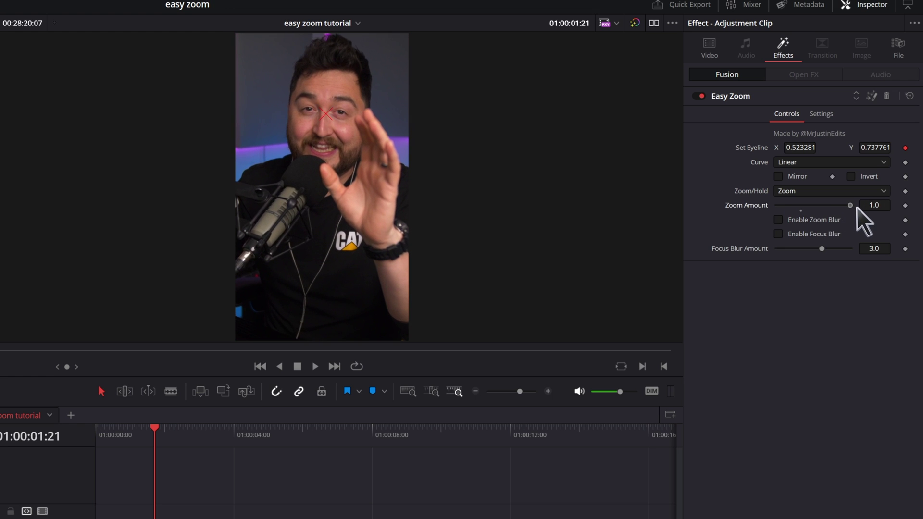
left_click(882, 204)
type("2")
key("Tab")
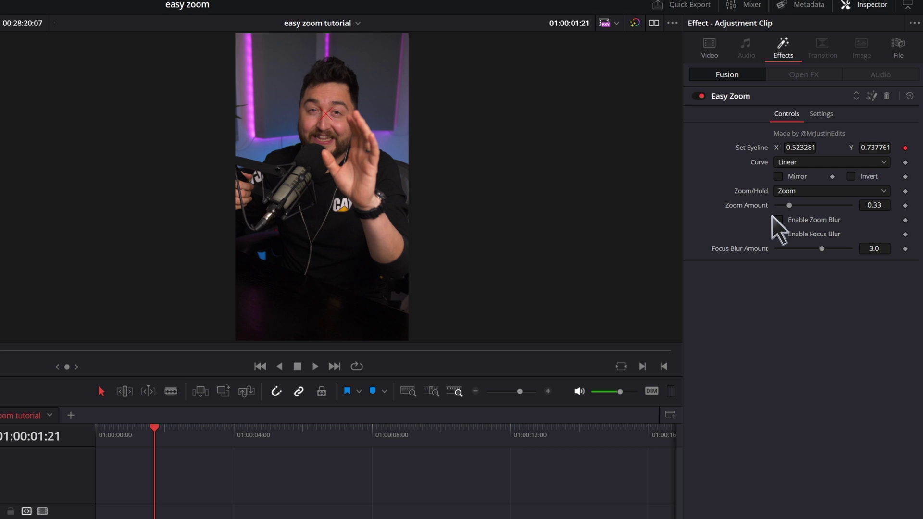
left_click(778, 234)
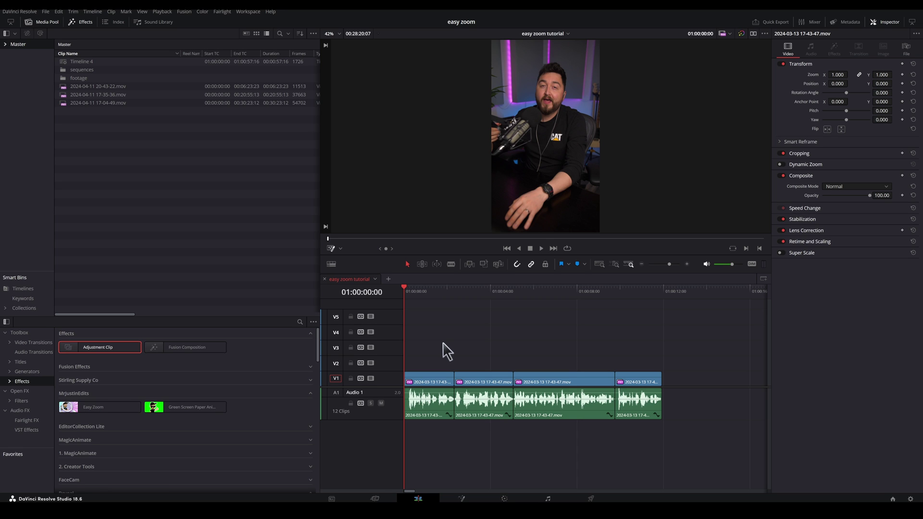
Add an Adjustment Clip at the start of V2, apply Easy Zoom, and trim it shorter.
left_click_drag(111, 347, 404, 370)
left_click_drag(99, 407, 437, 364)
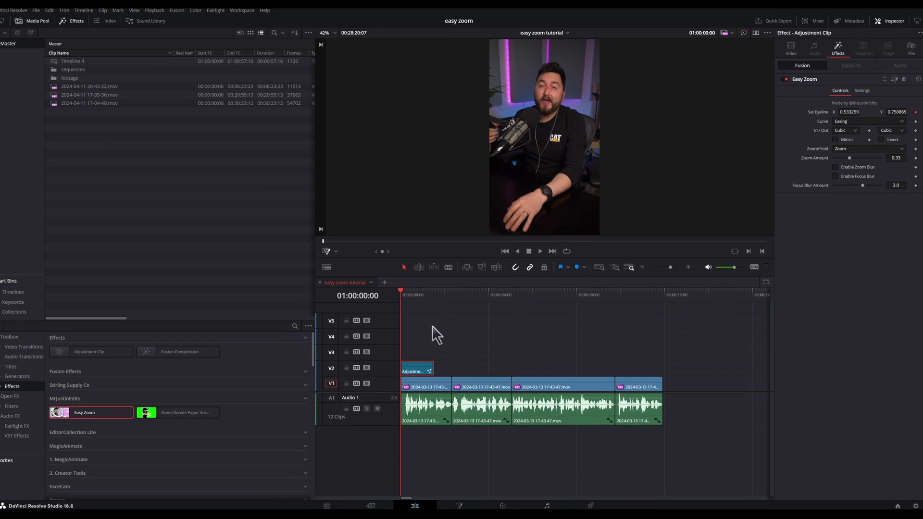
left_click_drag(323, 421, 310, 423)
scroll(425, 308, "up", 3)
key("Home")
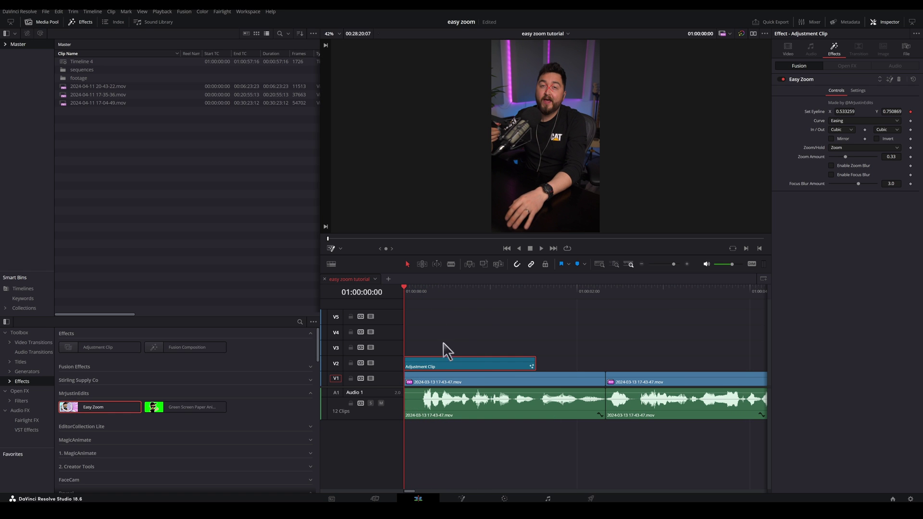
left_click_drag(535, 365, 465, 366)
key("space")
Replay the shortened zoom, then Alt-drag a copy of the clip right after it.
key("Home")
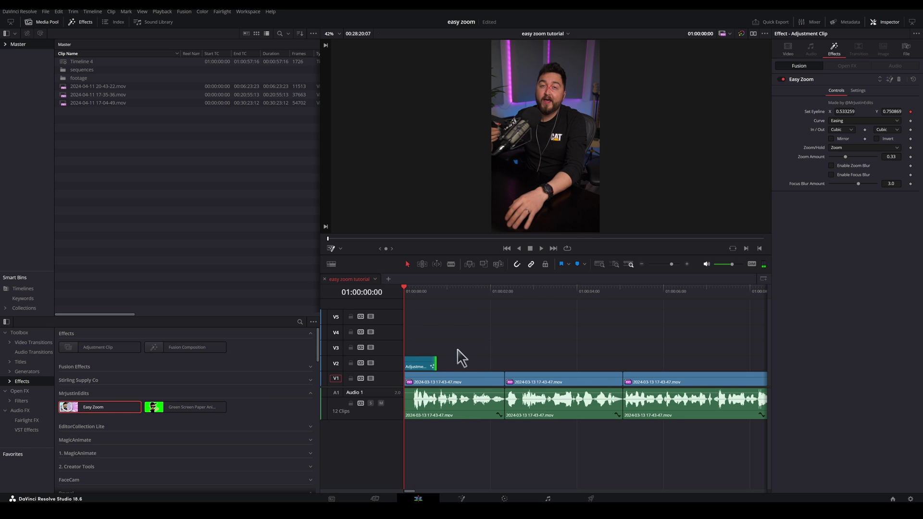
key("space")
left_click(421, 295)
left_click_drag(462, 296, 441, 303)
left_click(424, 367)
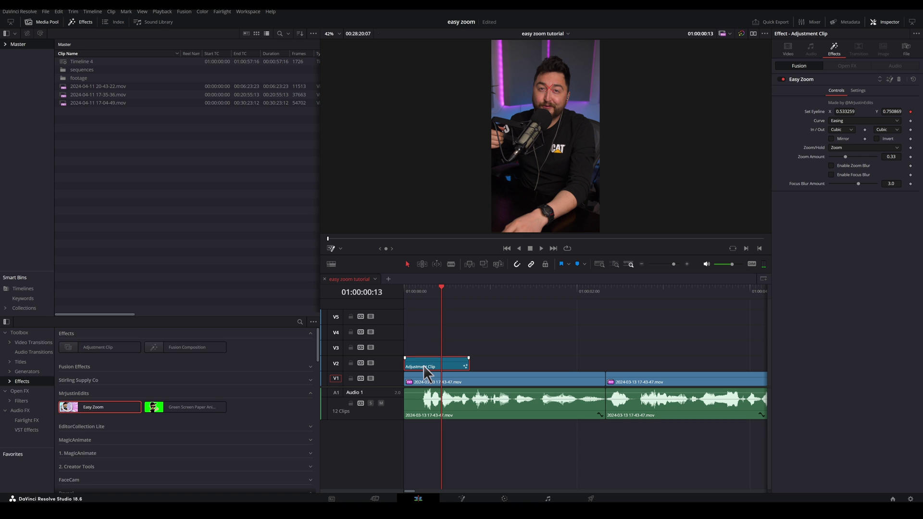
left_click_drag(423, 365, 489, 364)
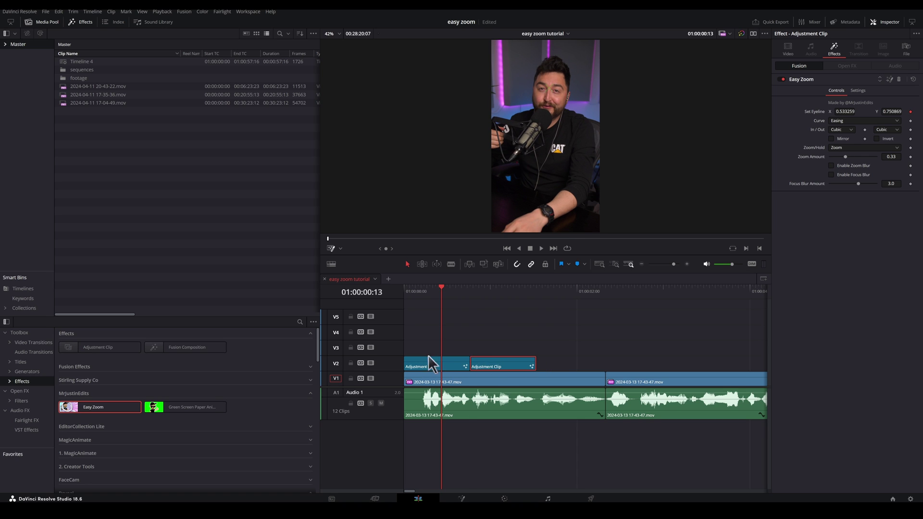
Set the copied adjustment clip's clip colour to Yellow.
right_click(520, 363)
mouse_move(593, 472)
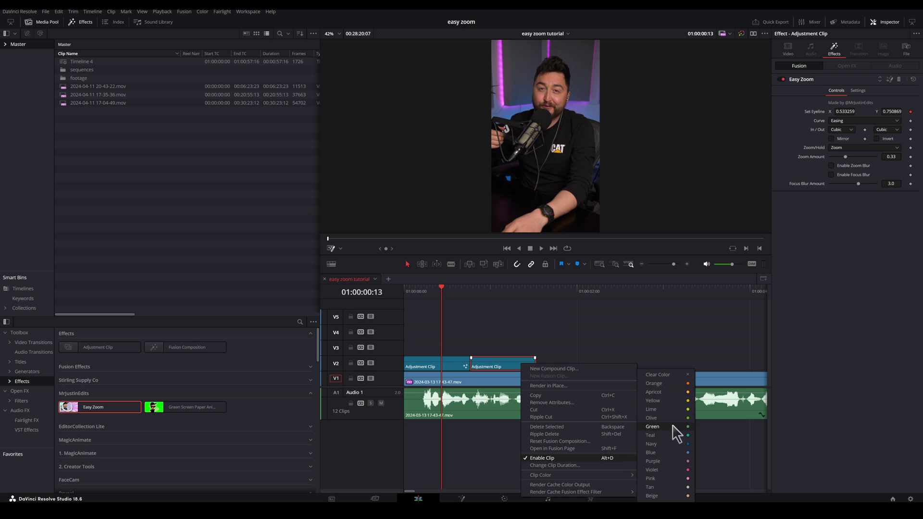
left_click(677, 399)
Switch the yellow copy's Easy Zoom to Hold with Invert on, previewing each change.
left_click_drag(455, 290, 491, 318)
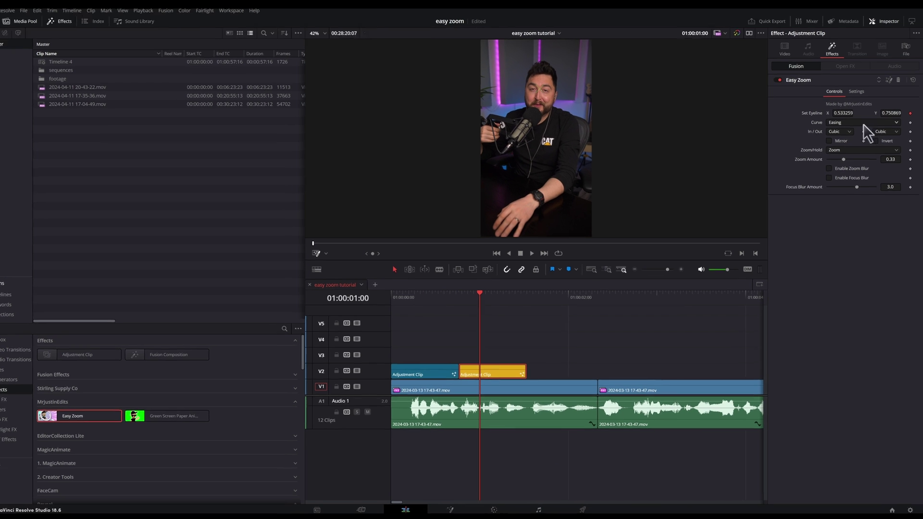
left_click(860, 149)
left_click(852, 159)
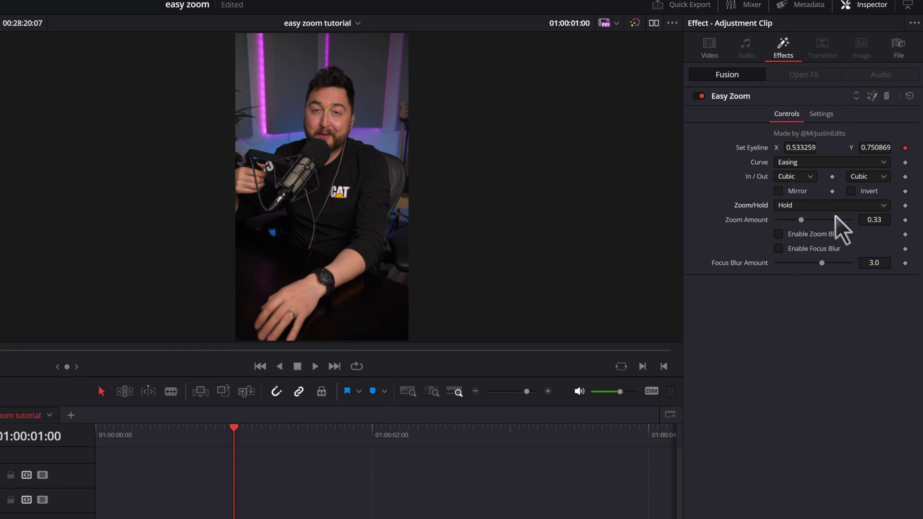
left_click_drag(173, 435, 237, 438)
left_click(852, 192)
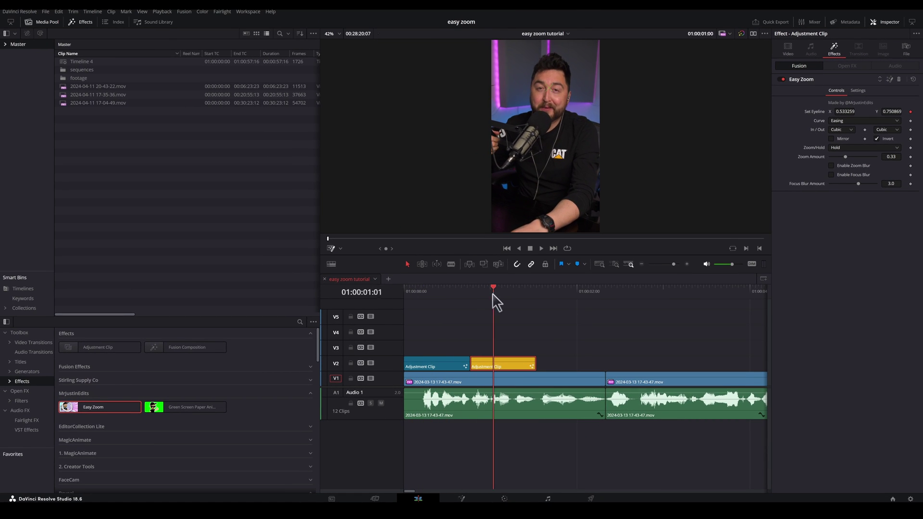
mouse_move(493, 294)
left_mouse_down()
mouse_move(457, 296)
mouse_move(503, 301)
left_mouse_up()
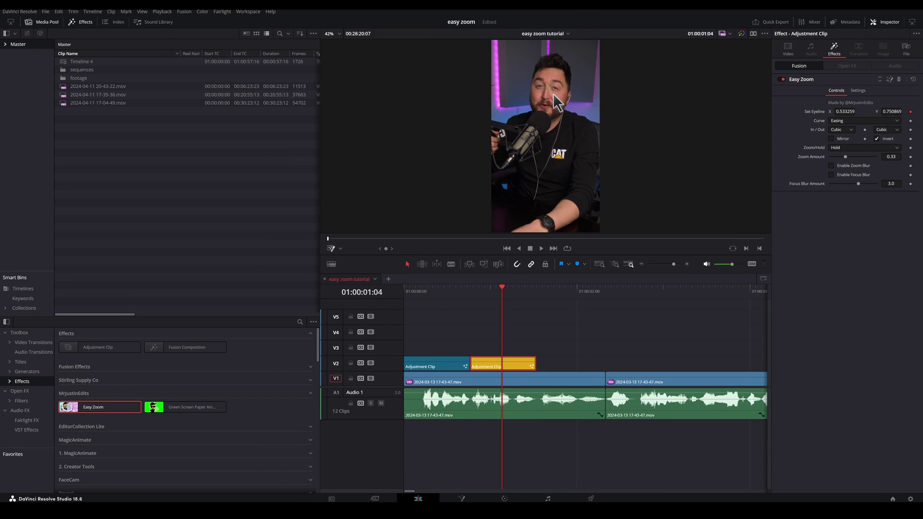
Lengthen the yellow hold clip to the next cut and play the edit from the start.
left_click_drag(532, 363, 604, 364)
key("Home")
key("space")
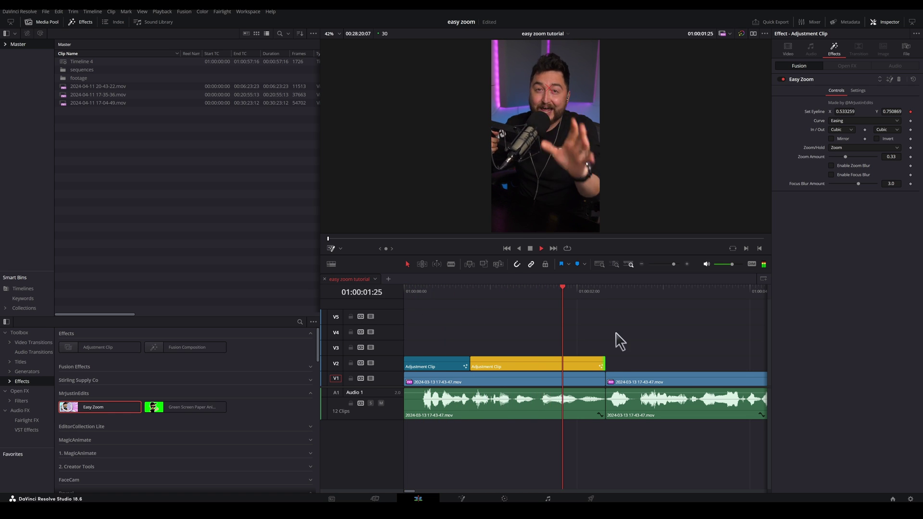
Copy the yellow hold clip to 01:00:03:23 on V2 and play from there.
key("ctrl+minus")
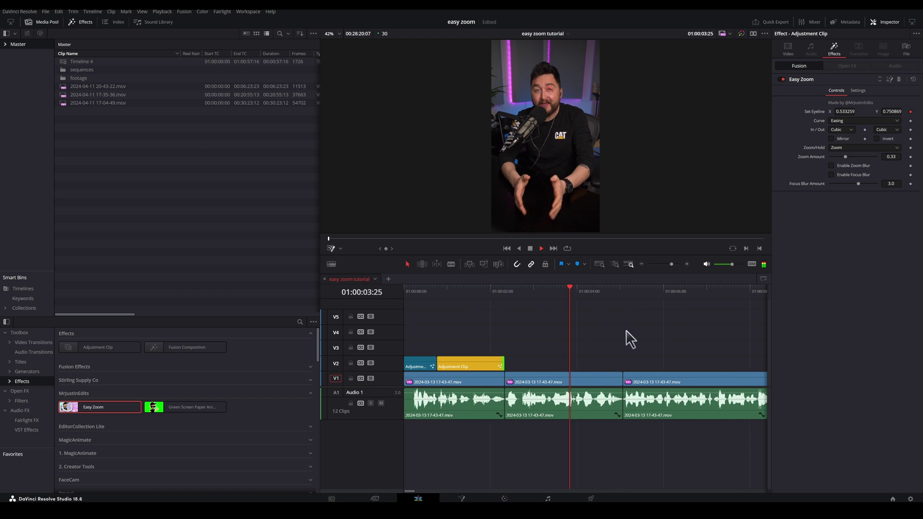
key("space")
key("ctrl+b")
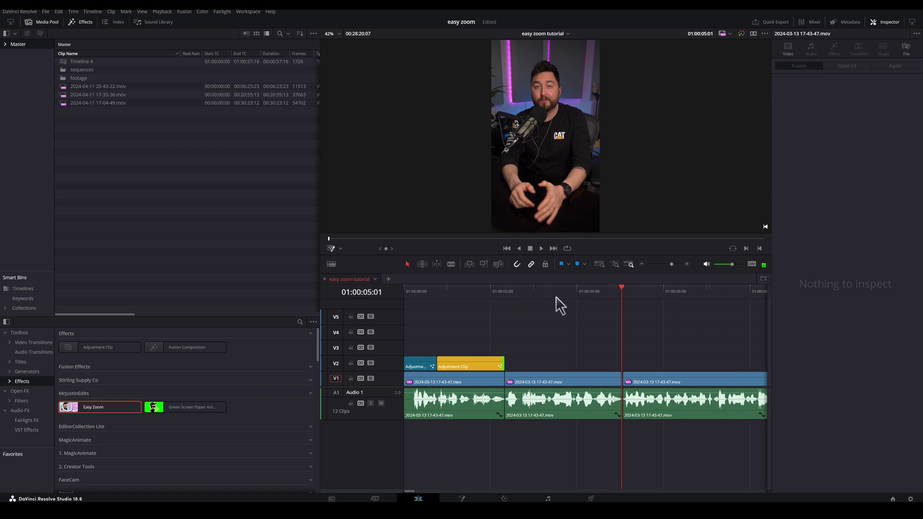
left_click(567, 356)
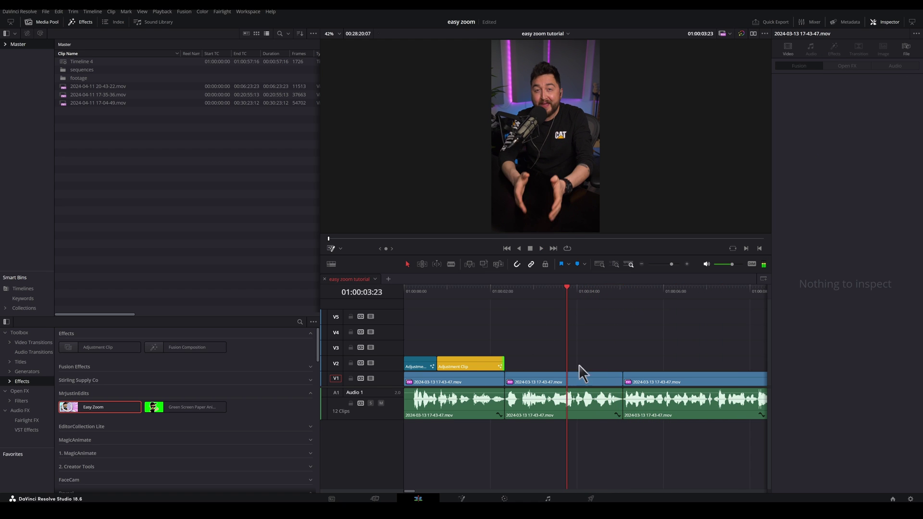
left_click(461, 361)
left_click_drag(461, 361, 593, 360)
key("space")
left_click(569, 287)
scroll(627, 361, "up", 4)
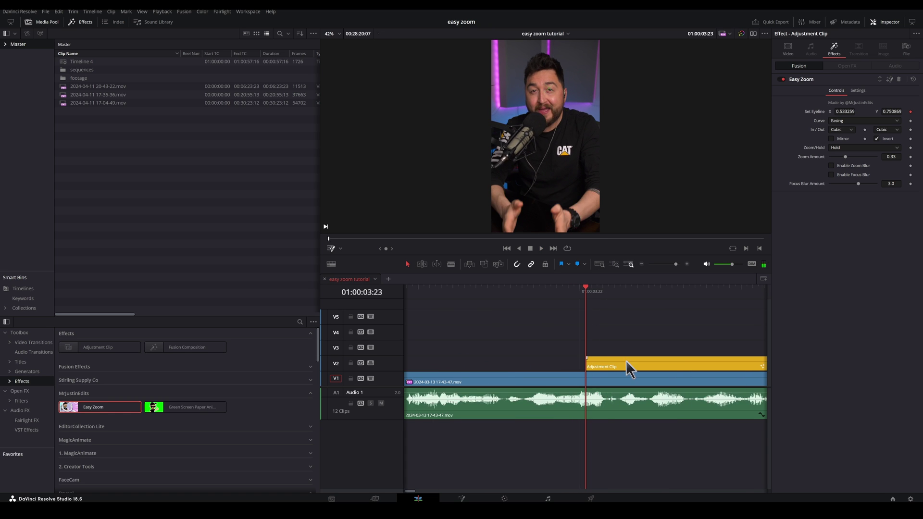
Stack a copy of the hold clip on V3 and play the stacked zooms.
left_click_drag(612, 362, 660, 347)
scroll(689, 351, "down", 2)
left_click(497, 293)
key("space")
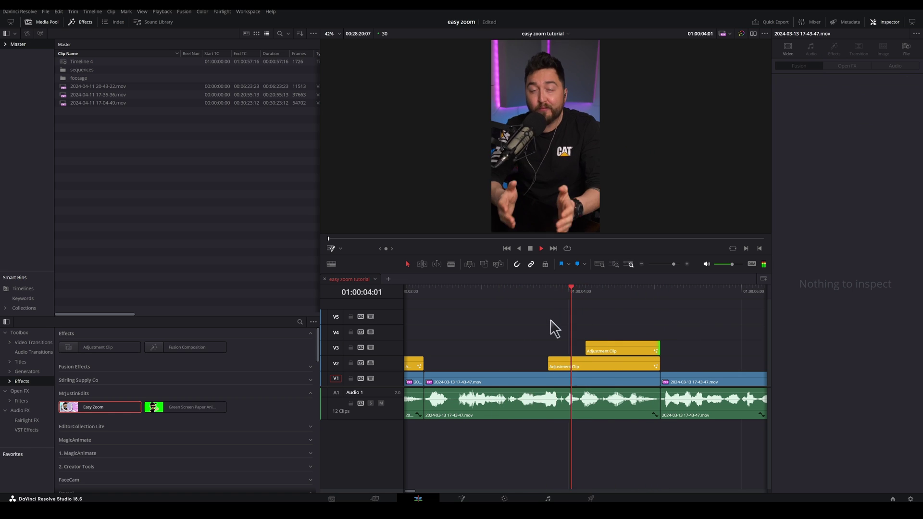
scroll(550, 319, "down", 2)
scroll(553, 322, "down", 4)
scroll(553, 327, "up", 2)
key("space")
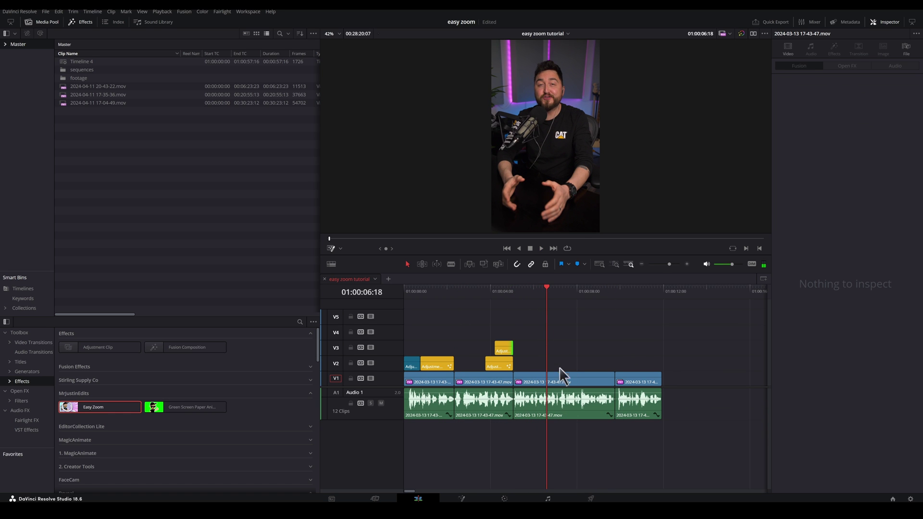
Select the first two V2 adjustment clips and replay the section before the yellow clip.
left_click_drag(446, 333, 544, 365)
key("space")
key("ctrl+equal")
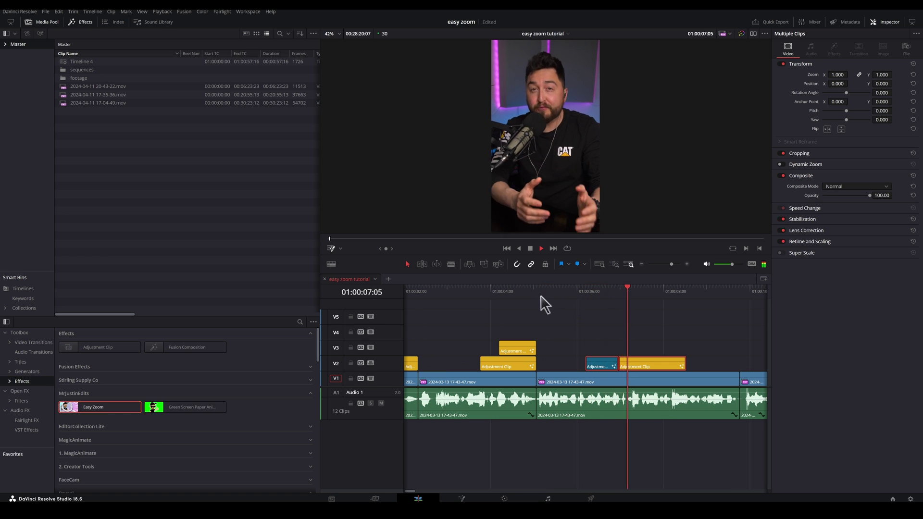
left_click(540, 295)
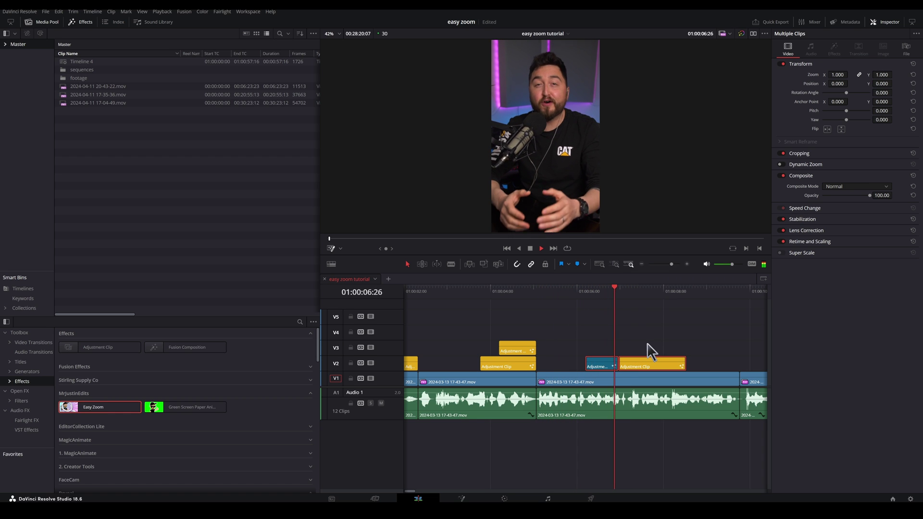
key("space")
left_click(603, 349)
Start the teal zoom clip at 01:00:05:24, extend it to the yellow clip, and preview.
left_click(567, 296)
mouse_move(609, 366)
left_mouse_down()
mouse_move(591, 366)
mouse_move(614, 365)
left_mouse_up()
left_click(574, 349)
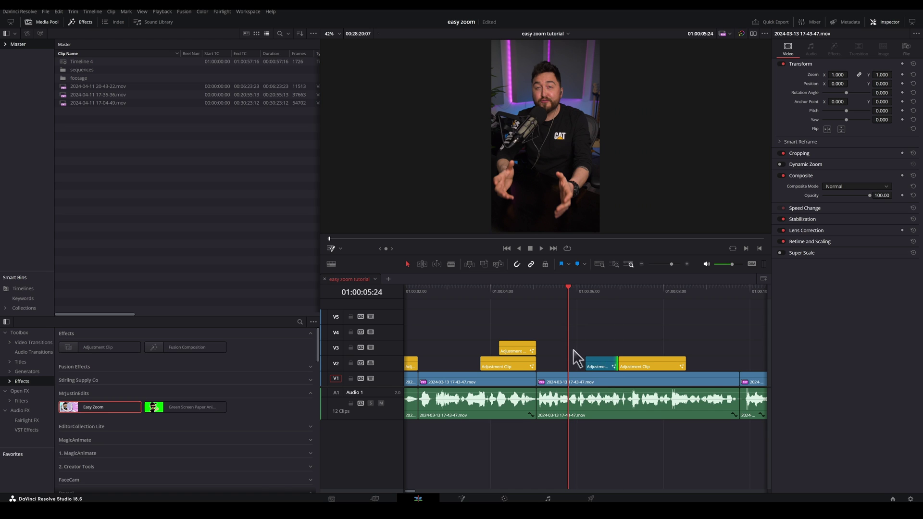
left_click(601, 363)
mouse_move(602, 362)
left_mouse_down()
mouse_move(582, 363)
mouse_move(618, 362)
left_mouse_up()
key("space")
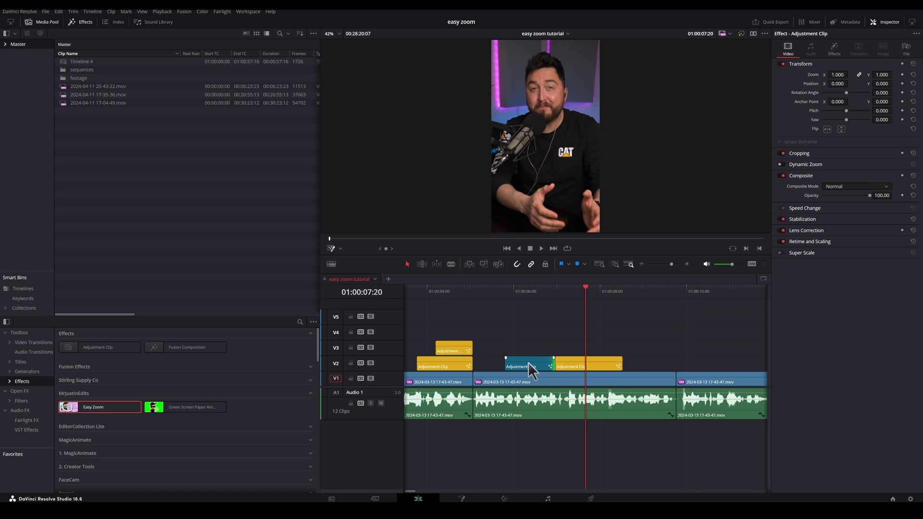
Place a copy of the teal clip after the yellow clip, show its Easy Zoom settings, and preview the zoom-out.
left_click_drag(529, 362, 646, 361)
left_click(644, 290)
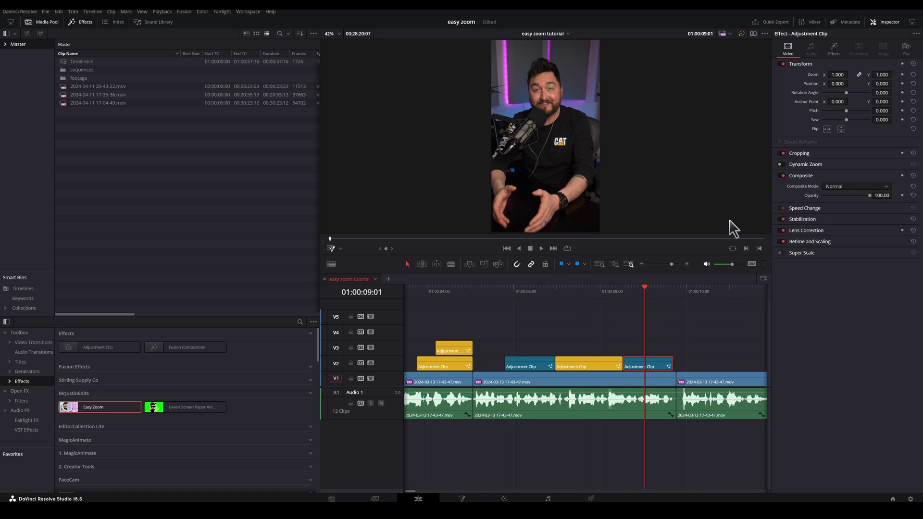
left_click(835, 48)
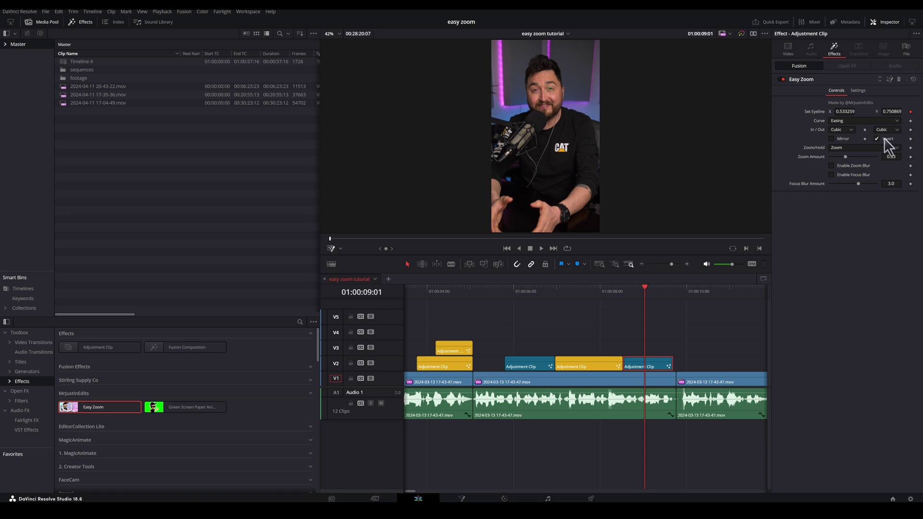
left_click(553, 308)
key("space")
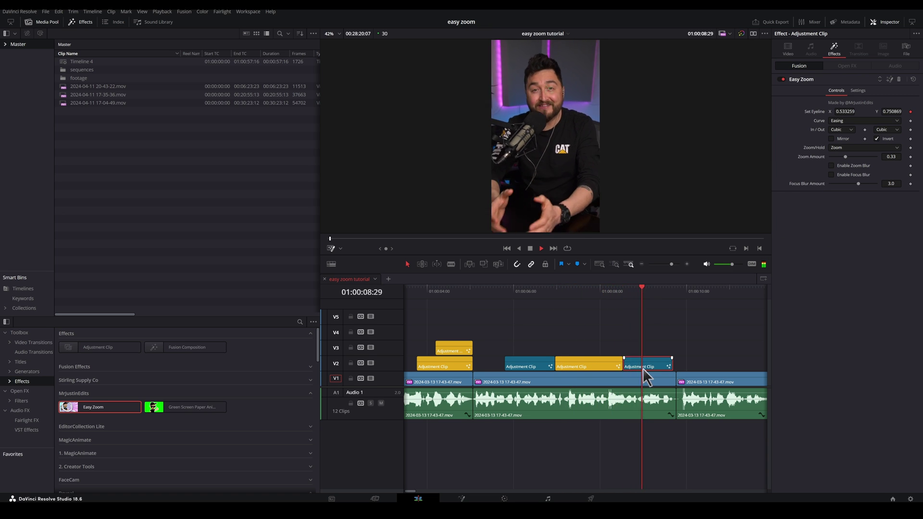
Shorten the yellow hold clip and move the zoom-out clip 24 frames earlier, then preview.
left_click(512, 292)
key("space")
left_click_drag(618, 365, 587, 365)
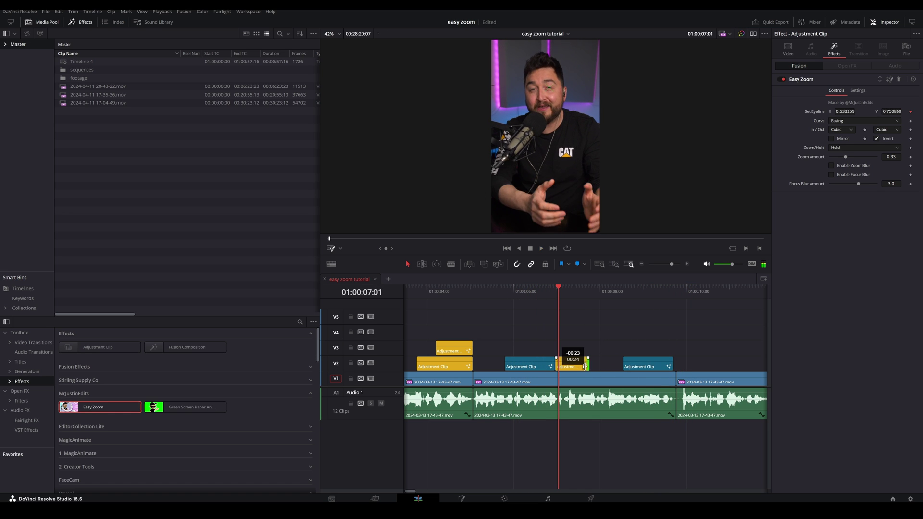
mouse_move(650, 361)
left_mouse_down()
mouse_move(614, 364)
mouse_move(653, 366)
left_mouse_up()
key("space")
key("ctrl+minus")
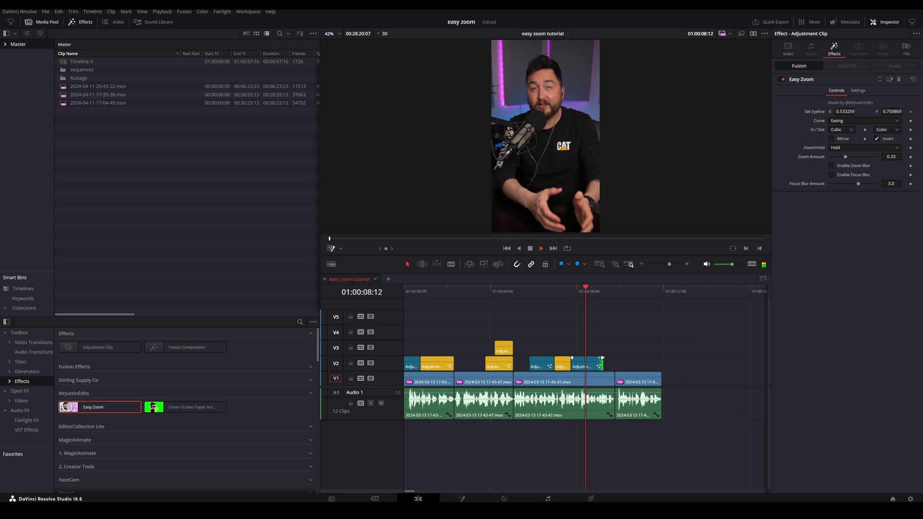
key("space")
Copy a yellow clip six seconds later over the final V1 clip and play it back.
left_click_drag(498, 361, 662, 366)
left_click(530, 295)
key("space")
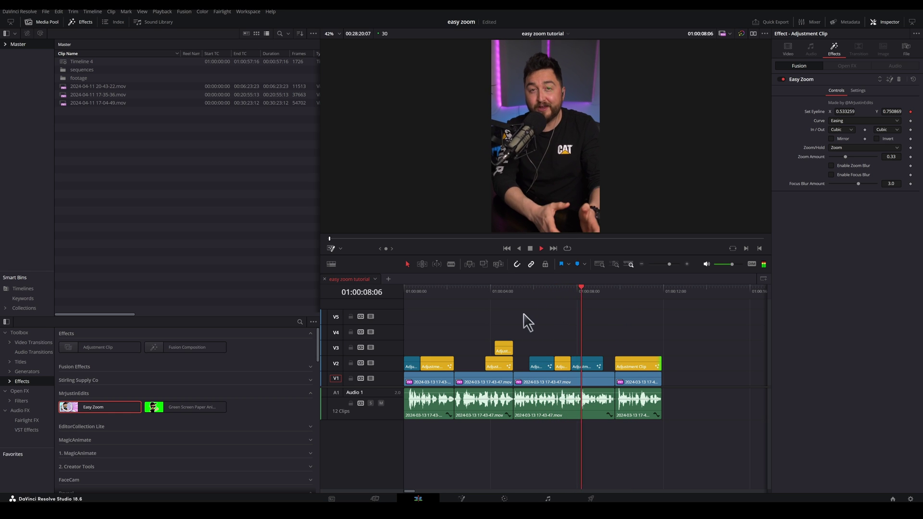
key("space")
Play the timeline's opening zoom from the start to check the zoom and focus blur.
key("Home")
scroll(458, 360, "up", 3)
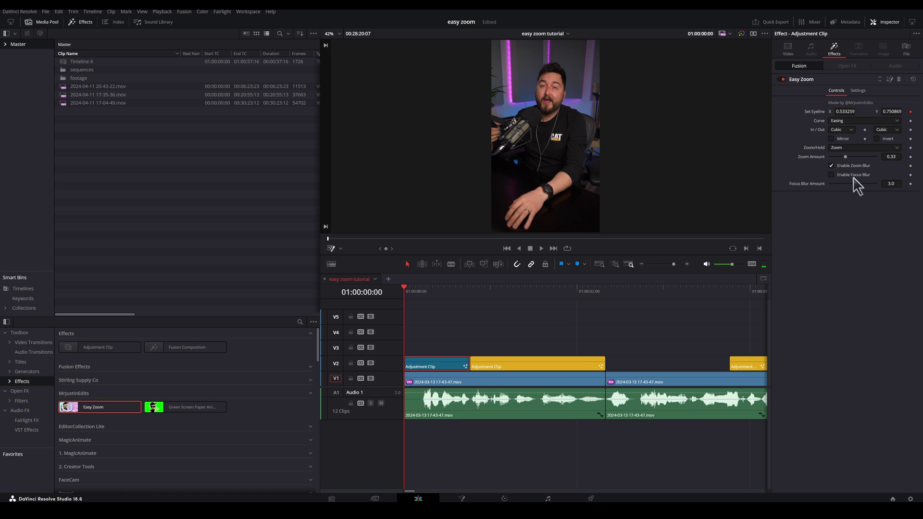
scroll(561, 319, "down", 4)
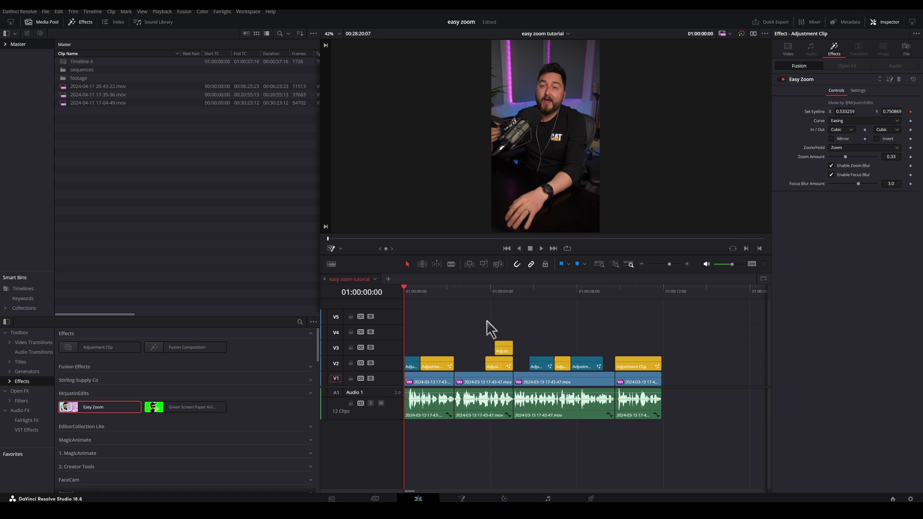
key("space")
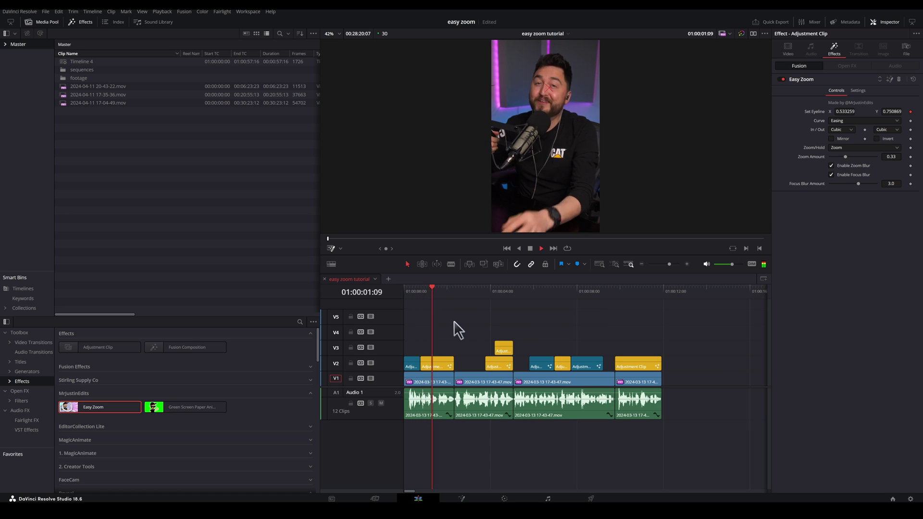
key("space")
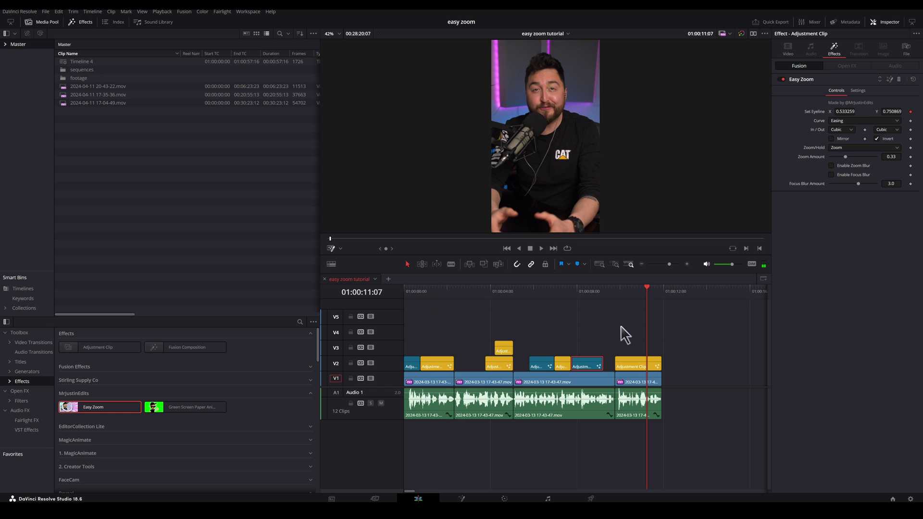
key("Home")
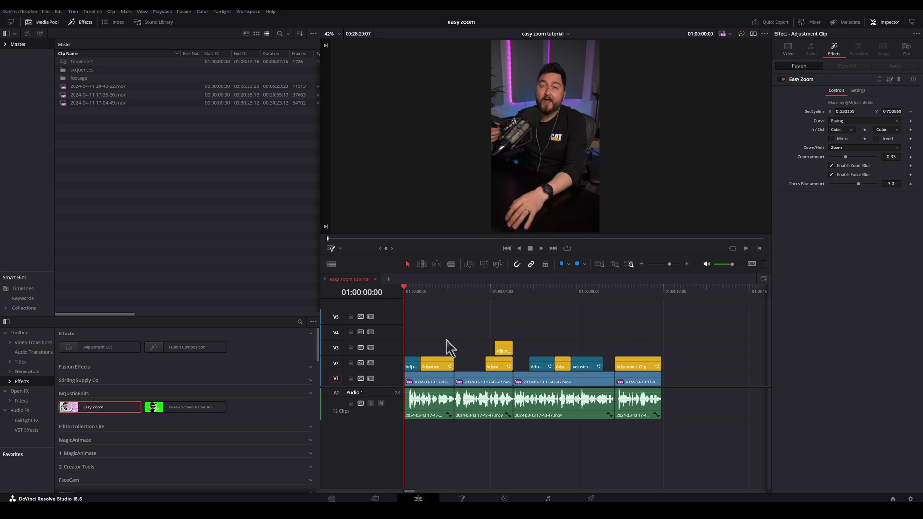
Copy the first zoom clip up to V4 and colour it pink.
left_click_drag(410, 367, 416, 333)
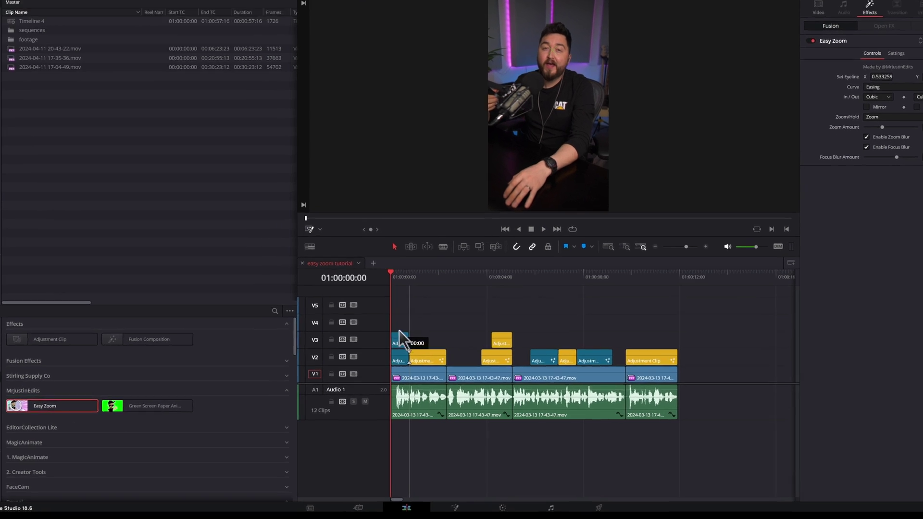
right_click(351, 284)
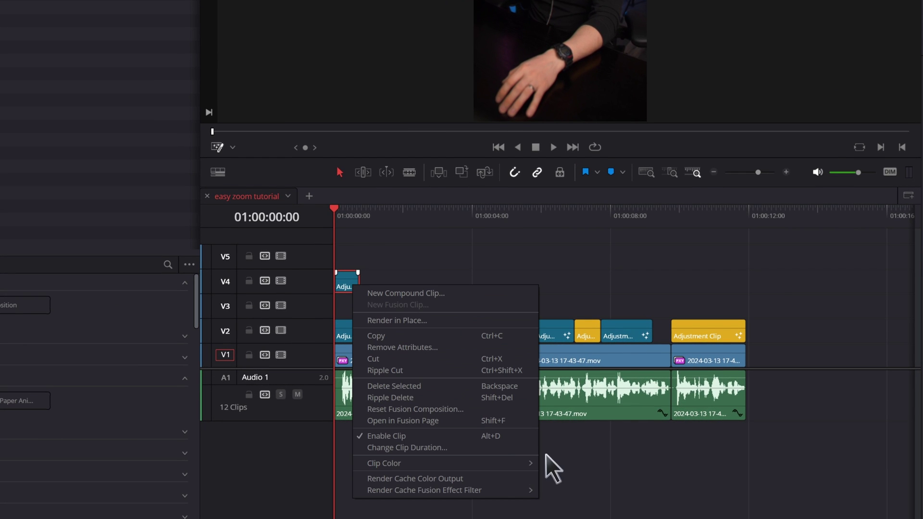
mouse_move(512, 464)
left_click(598, 513)
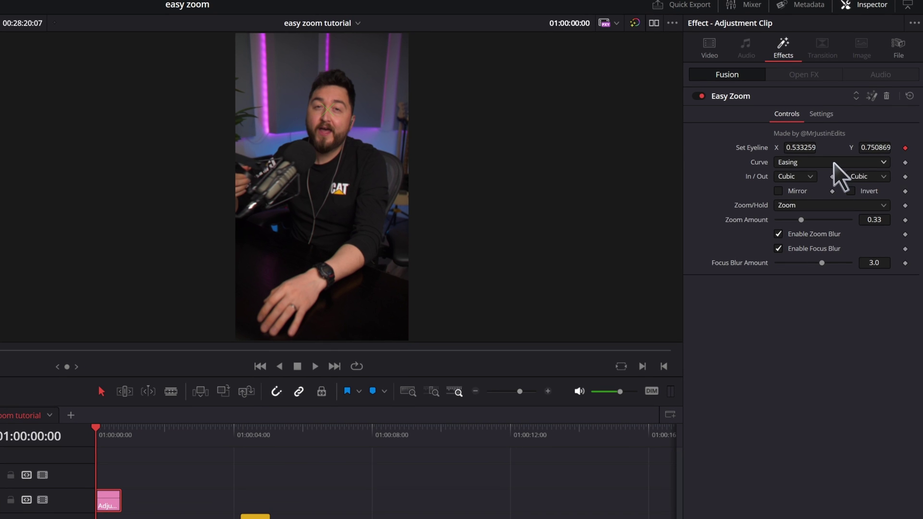
Give the pink clip a Linear curve and 0.1 zoom amount, then preview the push-in.
left_click(869, 118)
left_click(819, 178)
left_click(875, 206)
type("0.1")
key("Return")
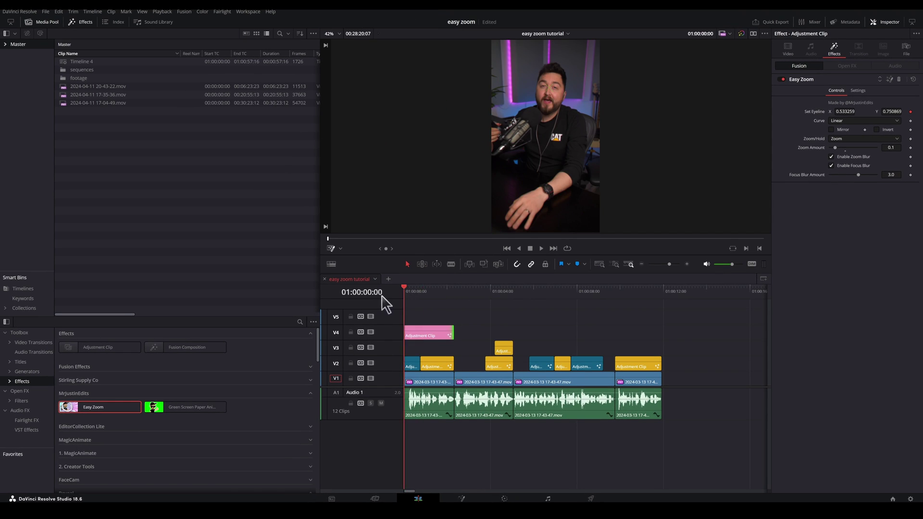
key("space")
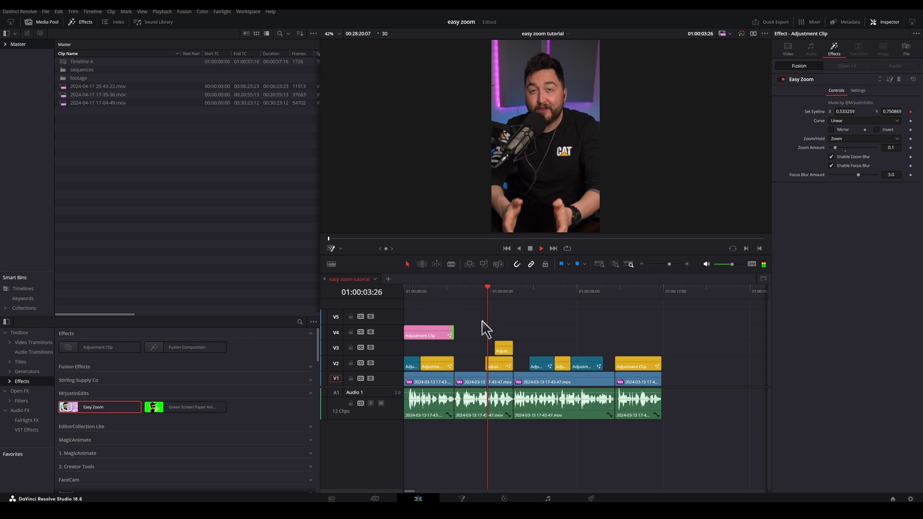
key("space")
Add two more pink copies, one after the first and one near the end, with zoom and focus blur off.
left_click_drag(414, 331, 513, 333)
left_click(451, 295)
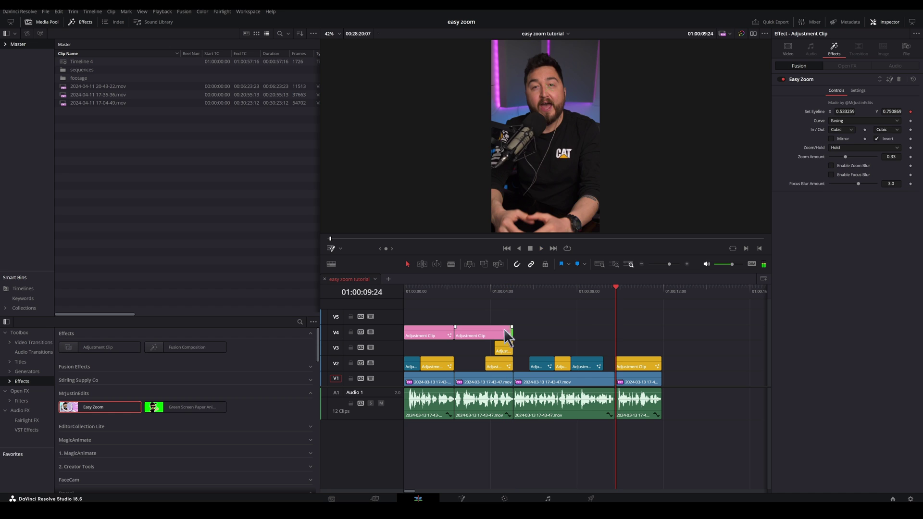
left_click_drag(505, 330, 634, 326)
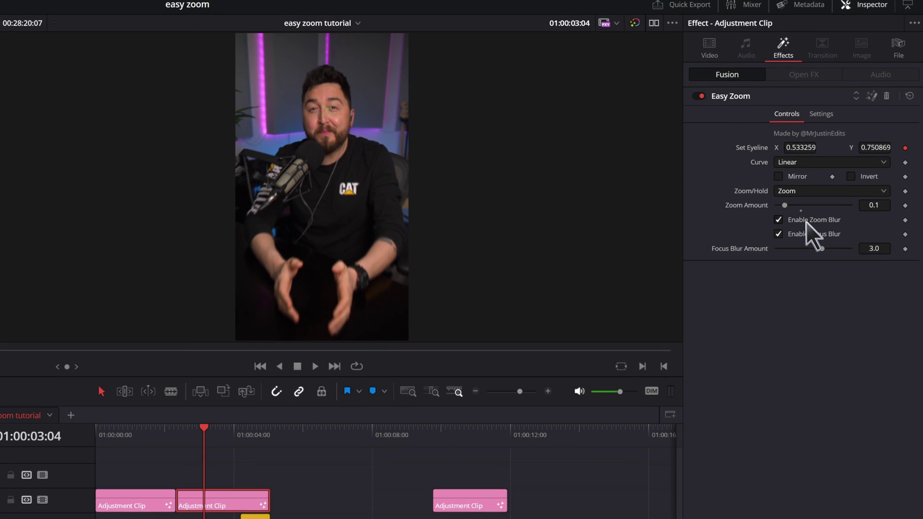
left_click(806, 220)
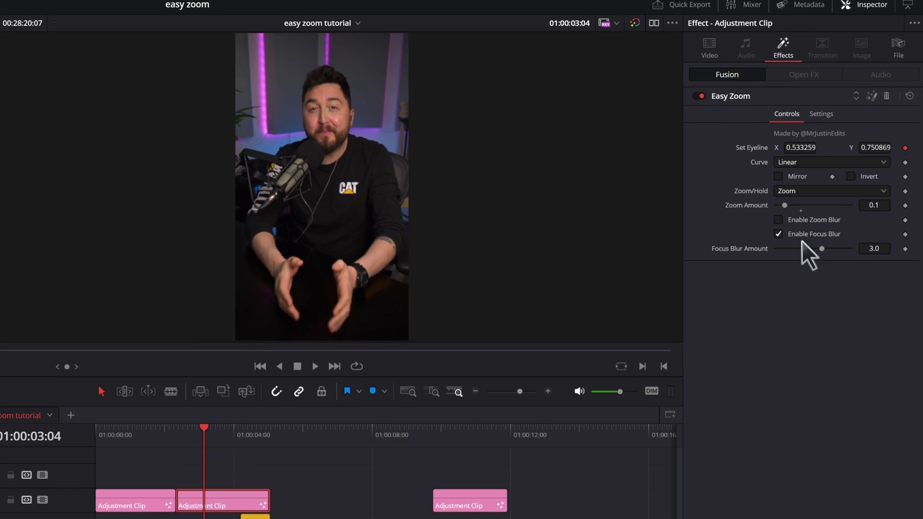
left_click(802, 234)
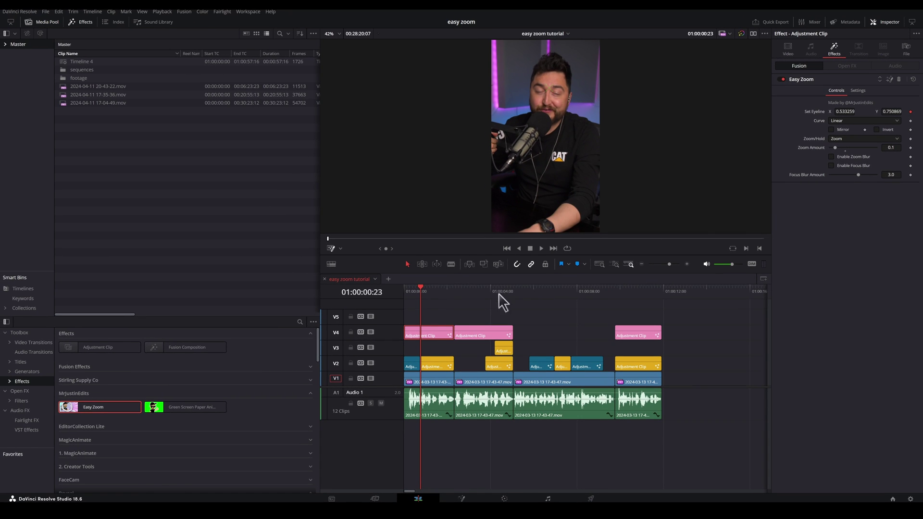
key("Home")
key("space")
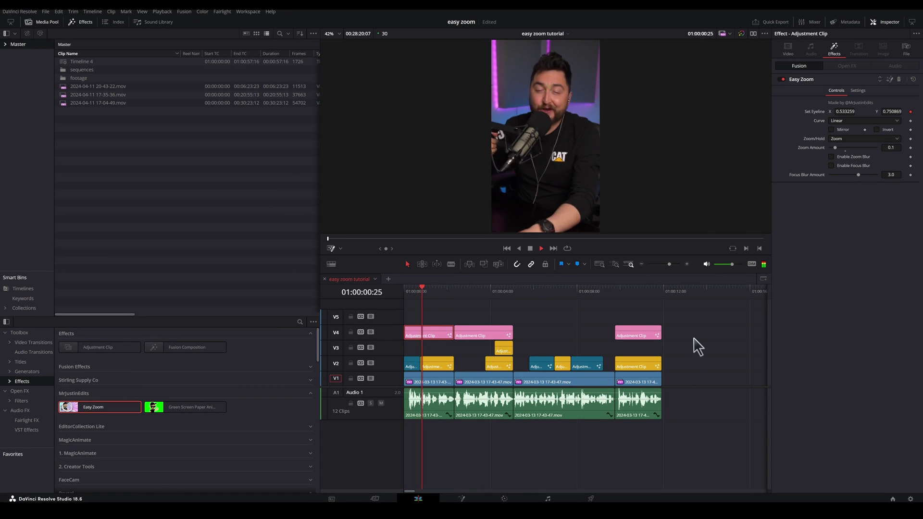